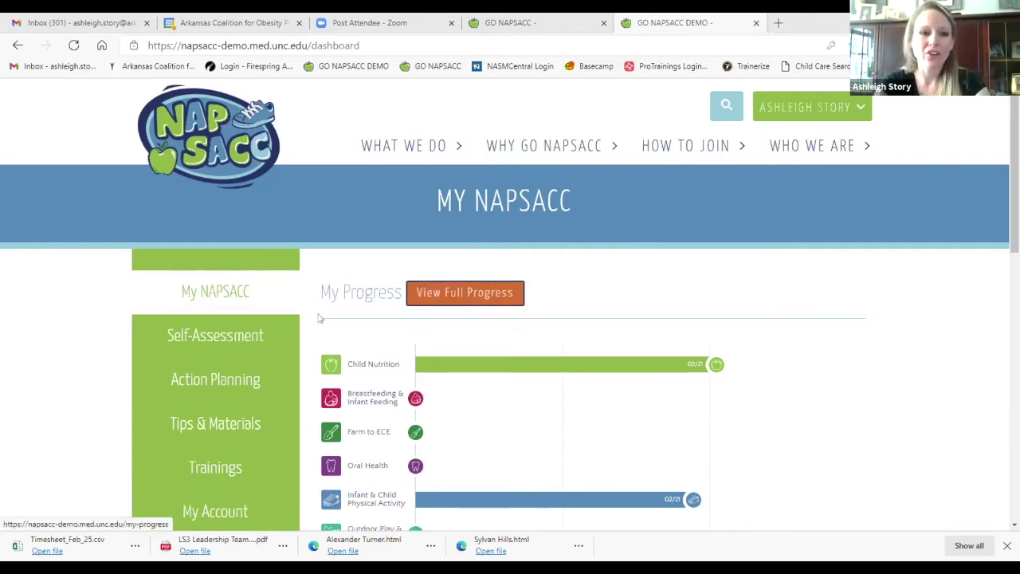
{"action": "scroll", "coordinate": [265, 239], "scroll_direction": "down", "scroll_amount": 1}
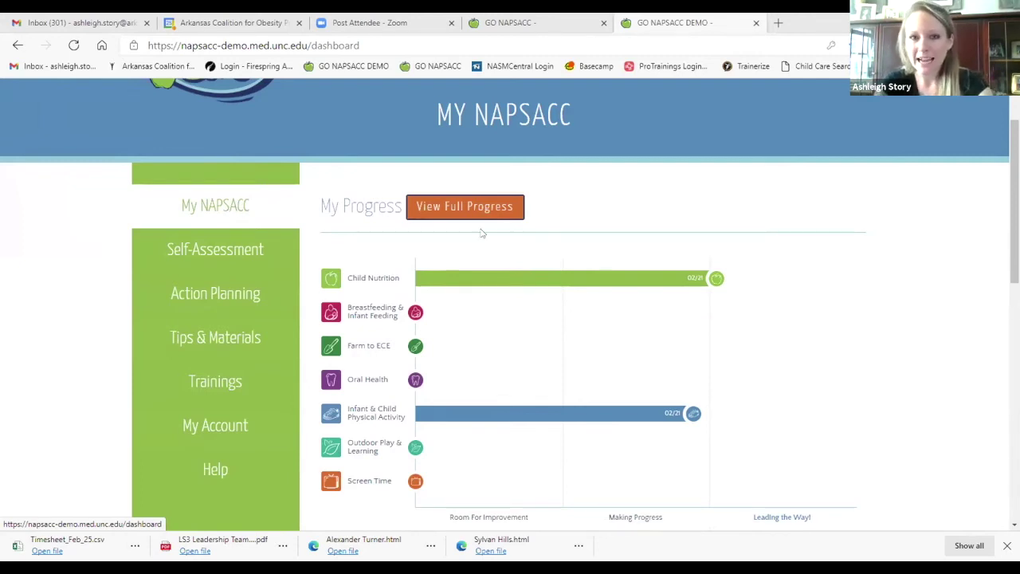
{"action": "scroll", "coordinate": [504, 247], "scroll_direction": "down", "scroll_amount": 1}
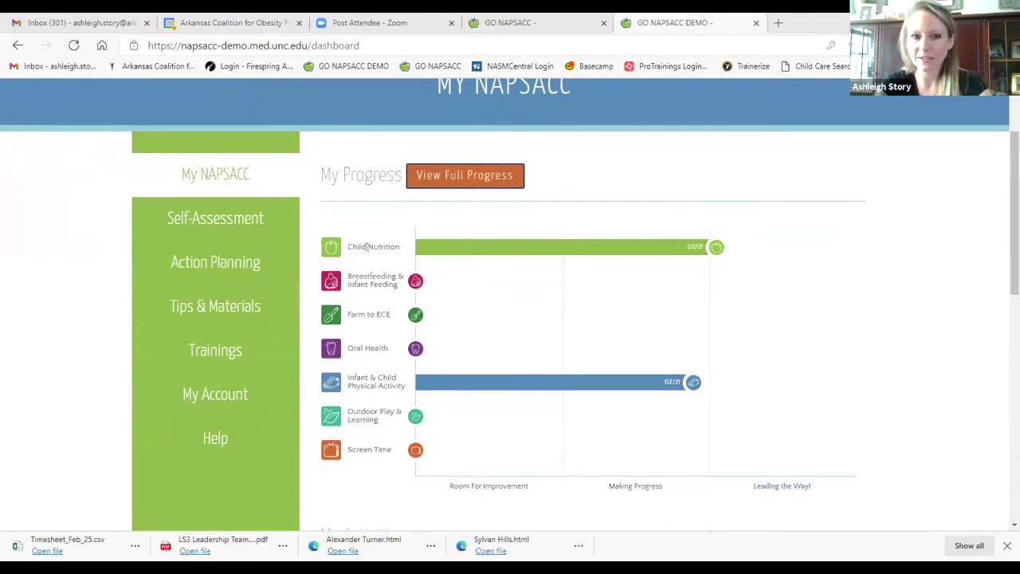
{"action": "mouse_move", "coordinate": [383, 247]}
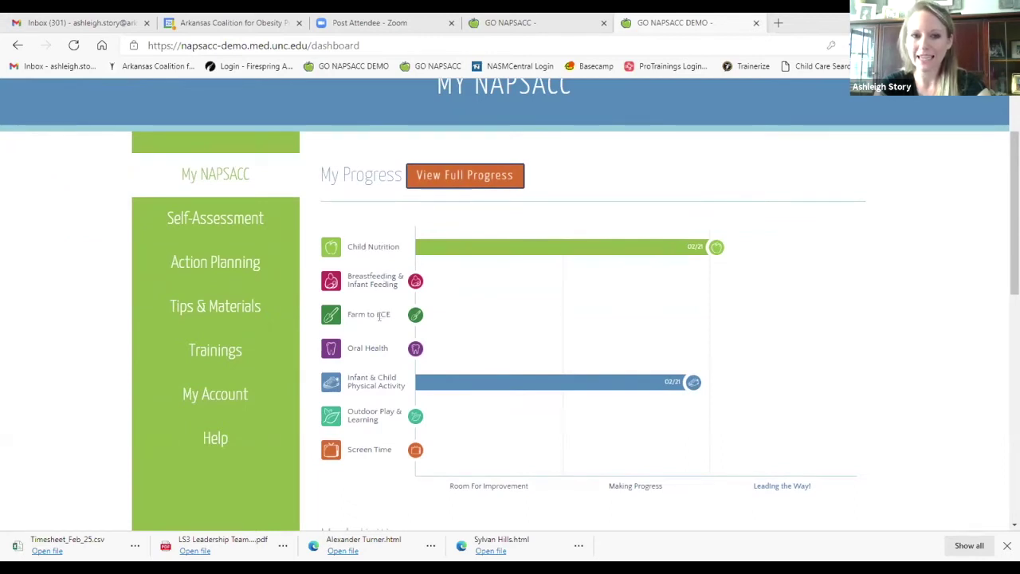
{"action": "mouse_move", "coordinate": [389, 381]}
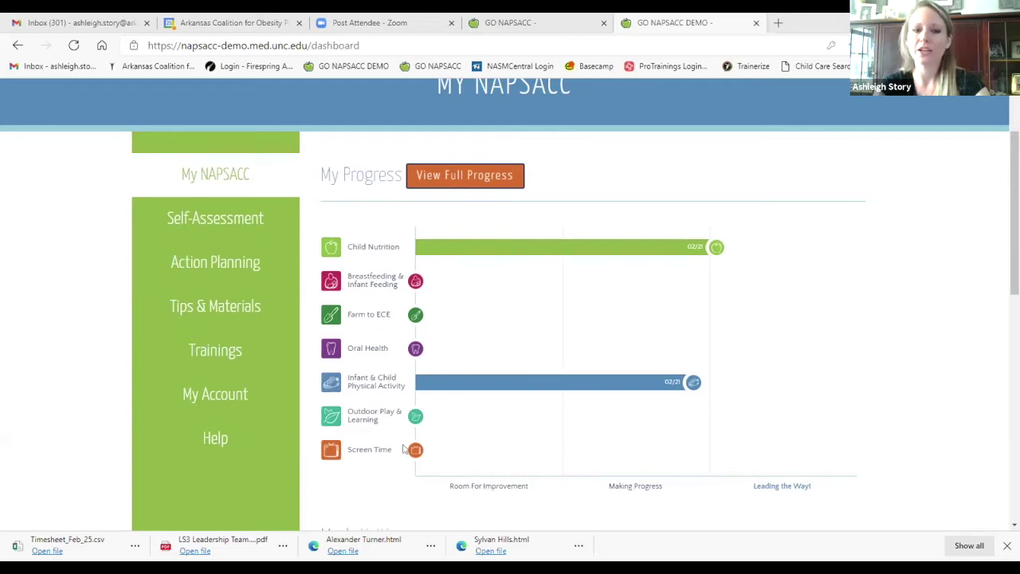
{"action": "mouse_move", "coordinate": [563, 374]}
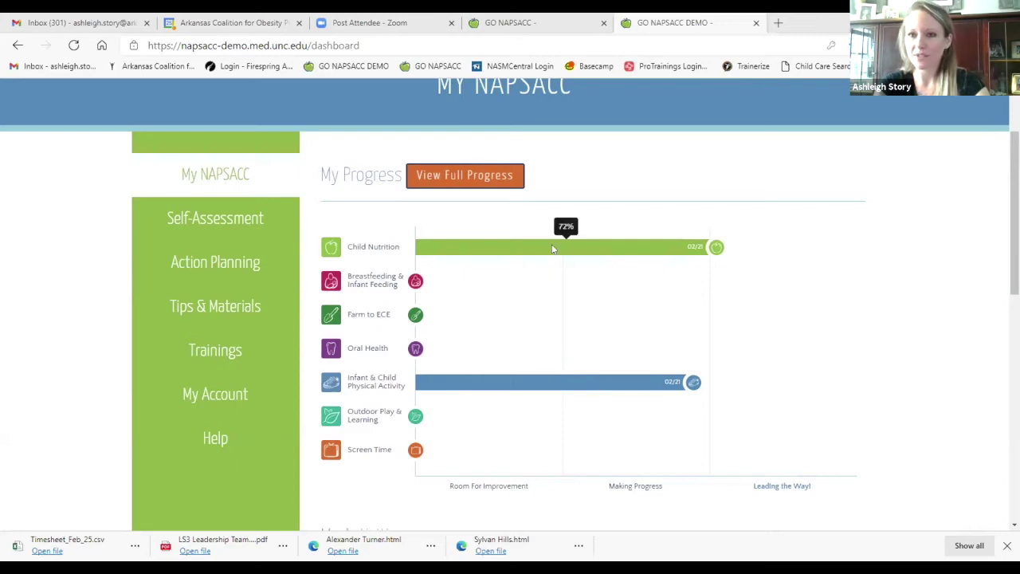
{"action": "scroll", "coordinate": [559, 263], "scroll_direction": "down", "scroll_amount": 5}
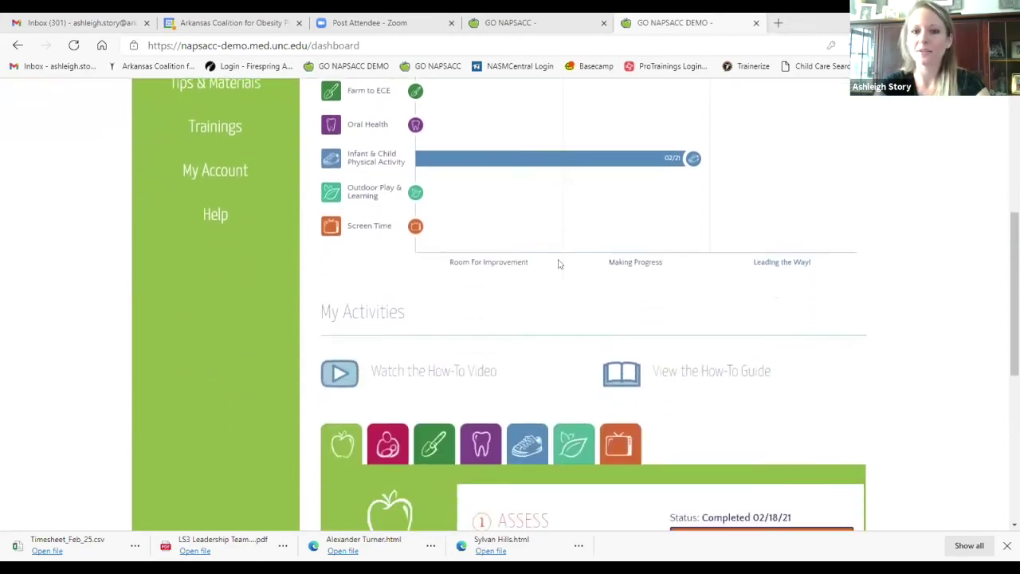
Step: View the activity status for Breastfeeding & Infant Feeding, Farm to ECE, Child Nutrition and Infant & Child Physical Activity
{"action": "scroll", "coordinate": [559, 264], "scroll_direction": "down", "scroll_amount": 2}
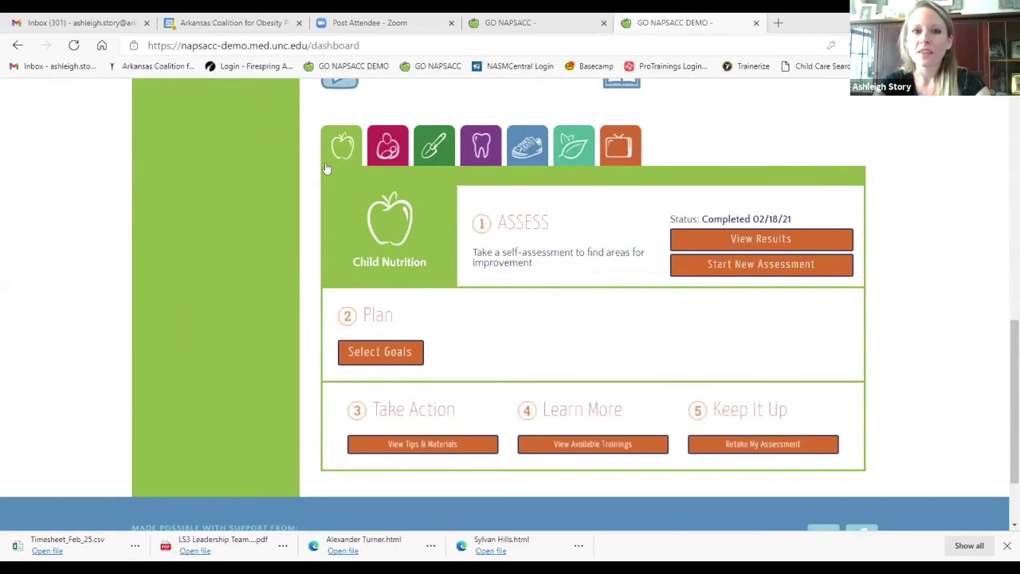
{"action": "left_click", "coordinate": [371, 157]}
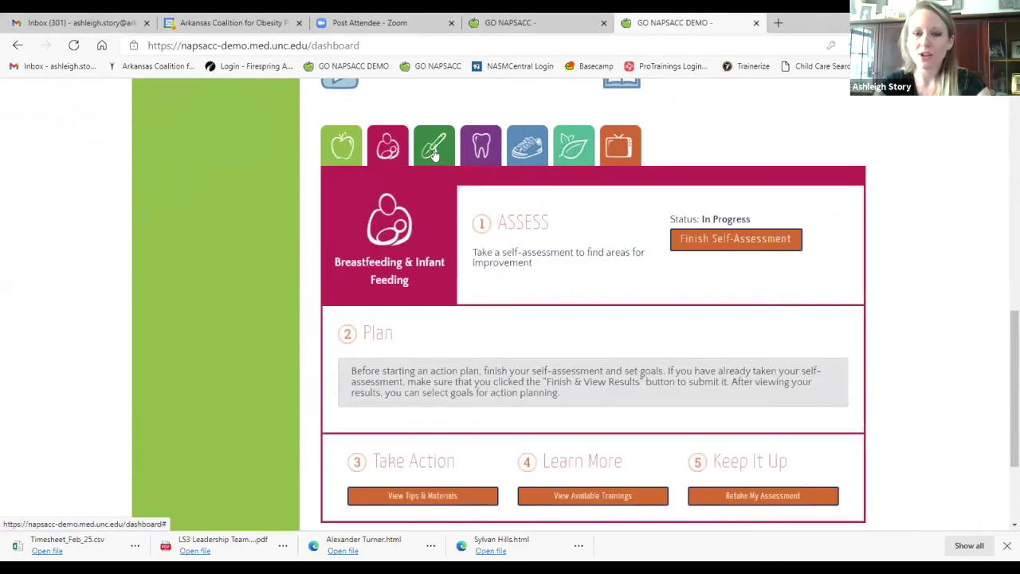
{"action": "left_click", "coordinate": [435, 151]}
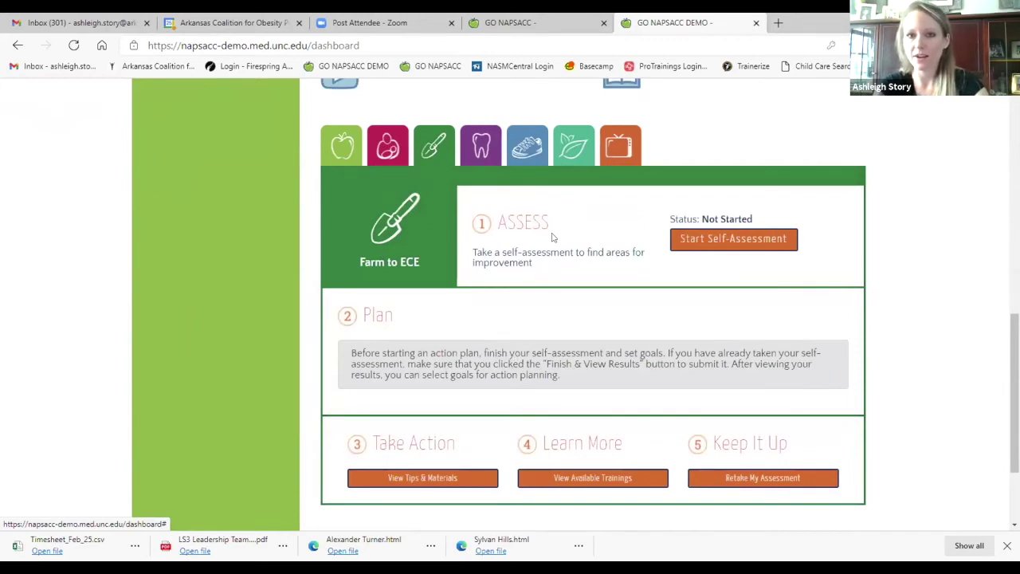
{"action": "left_click", "coordinate": [343, 147]}
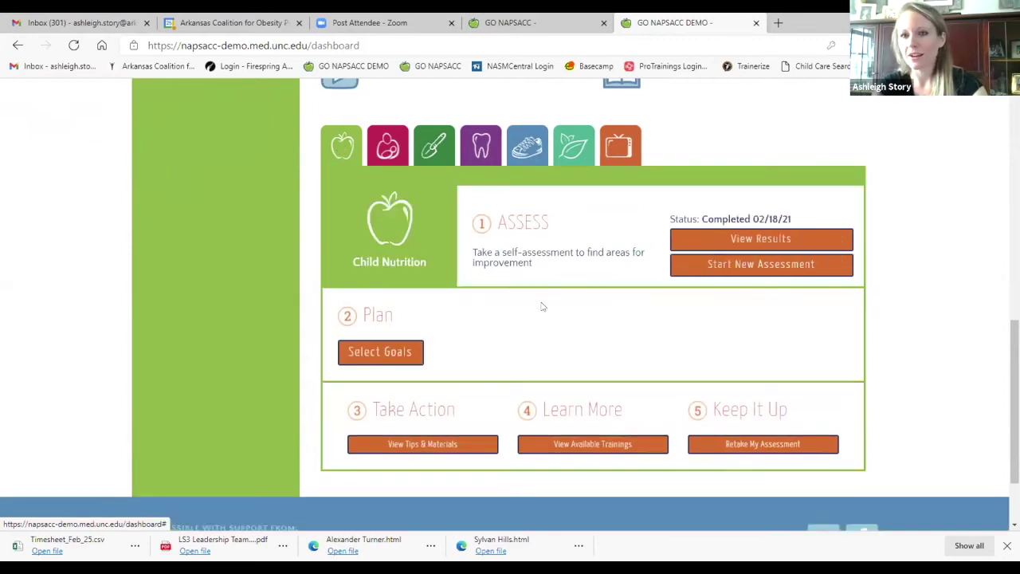
{"action": "left_click", "coordinate": [527, 143]}
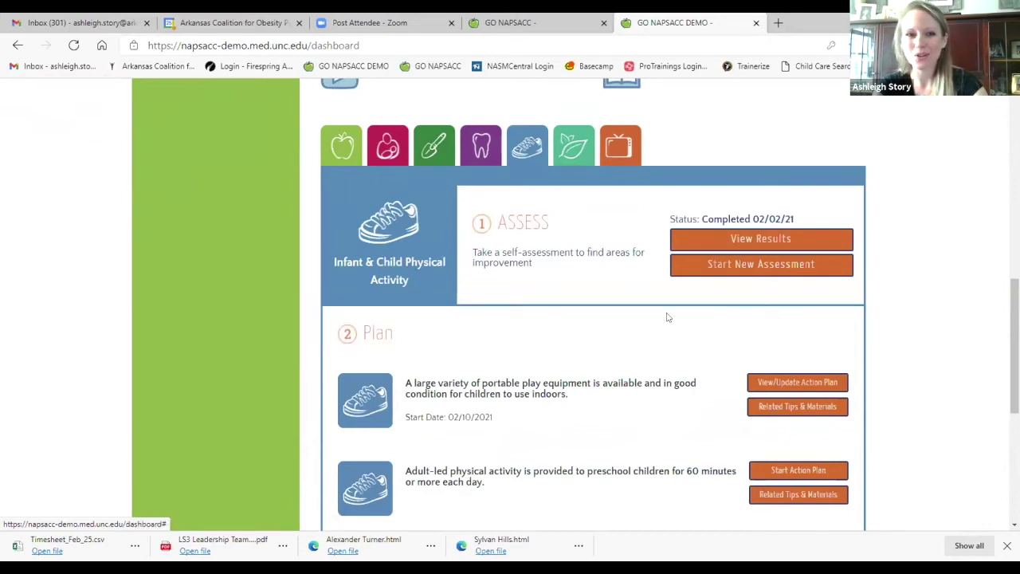
Step: Review the Physical Activity plan items, then go to the Self-Assessment page
{"action": "scroll", "coordinate": [667, 317], "scroll_direction": "down", "scroll_amount": 1}
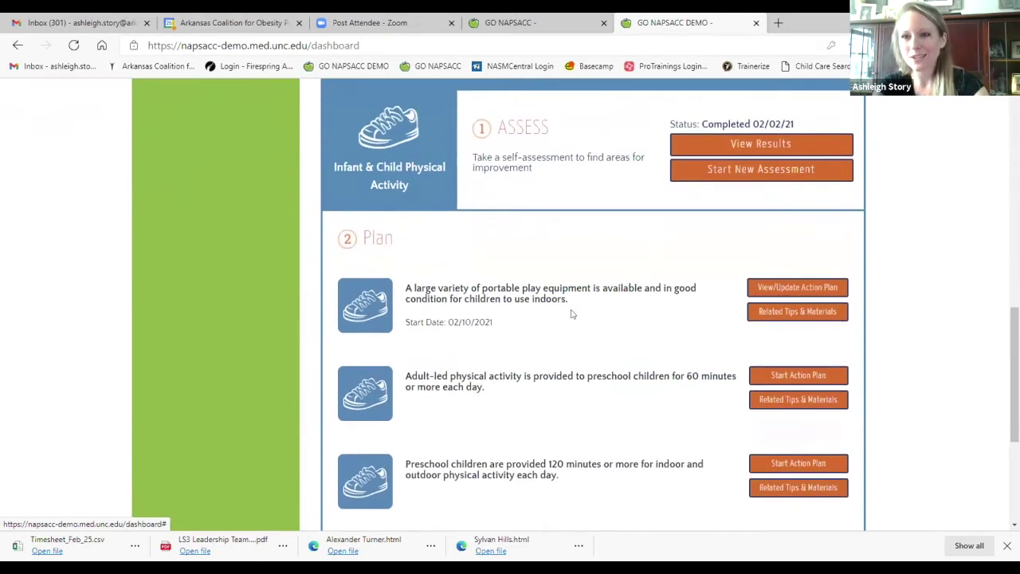
{"action": "scroll", "coordinate": [570, 314], "scroll_direction": "down", "scroll_amount": 3}
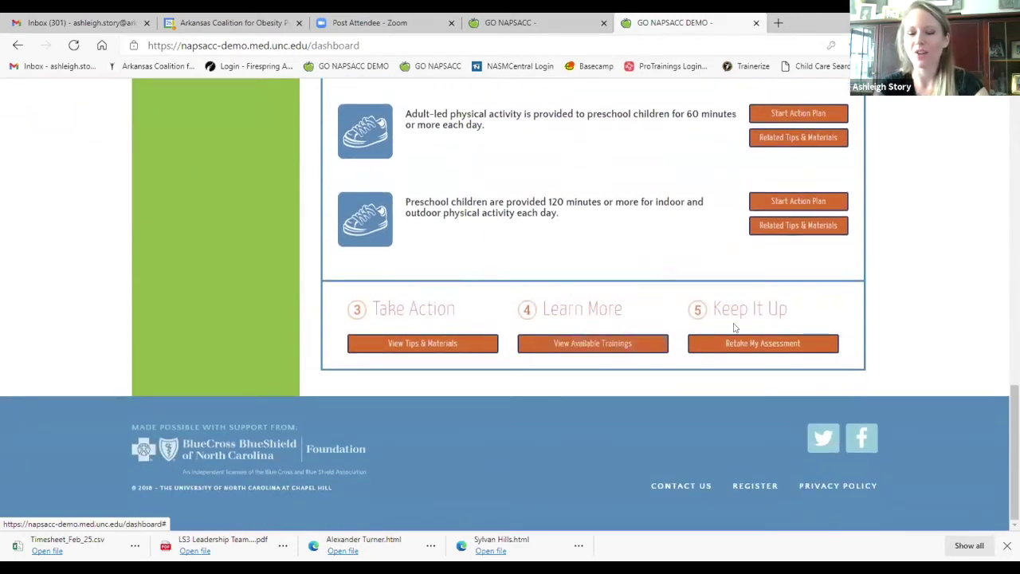
{"action": "scroll", "coordinate": [575, 291], "scroll_direction": "up", "scroll_amount": 8}
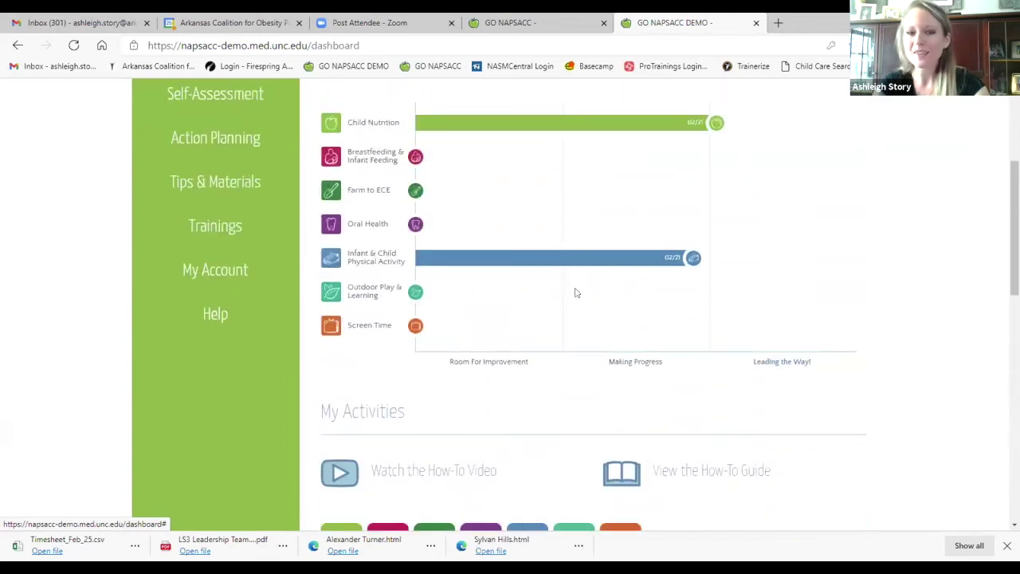
{"action": "scroll", "coordinate": [573, 291], "scroll_direction": "up", "scroll_amount": 2}
{"action": "left_click", "coordinate": [219, 247]}
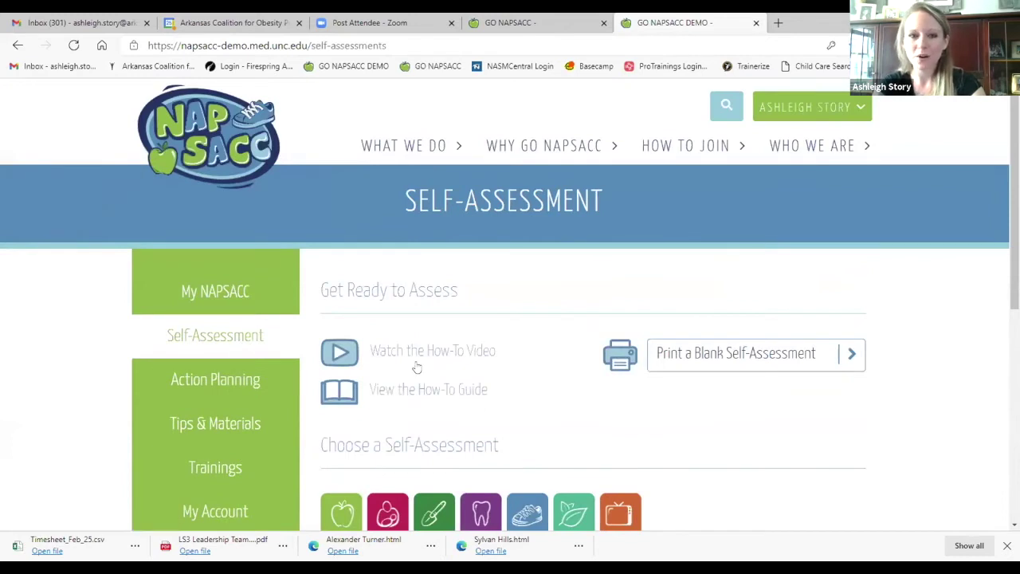
Step: Select Farm to ECE and start its self-assessment
{"action": "scroll", "coordinate": [416, 366], "scroll_direction": "down", "scroll_amount": 4}
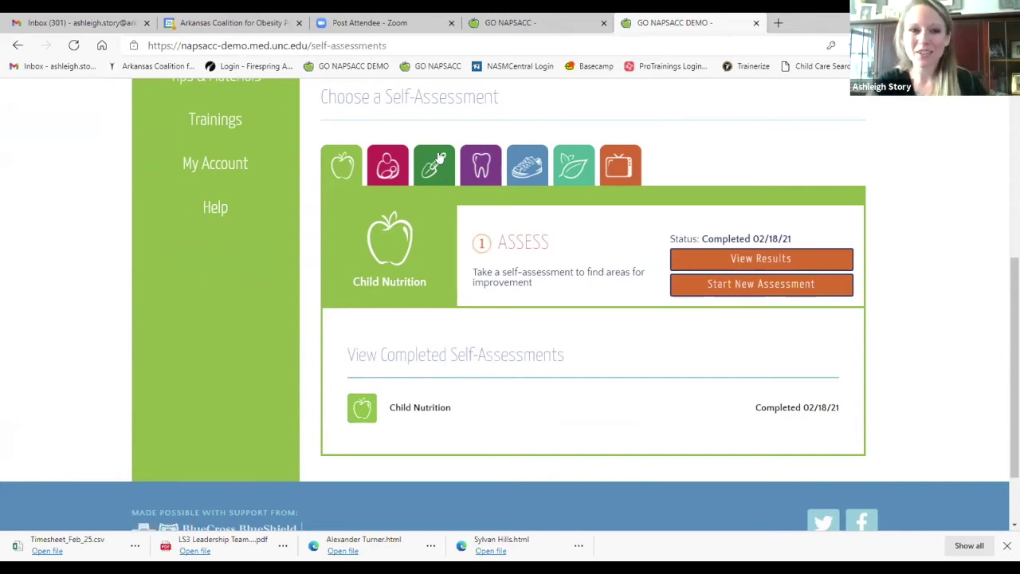
{"action": "left_click", "coordinate": [437, 163]}
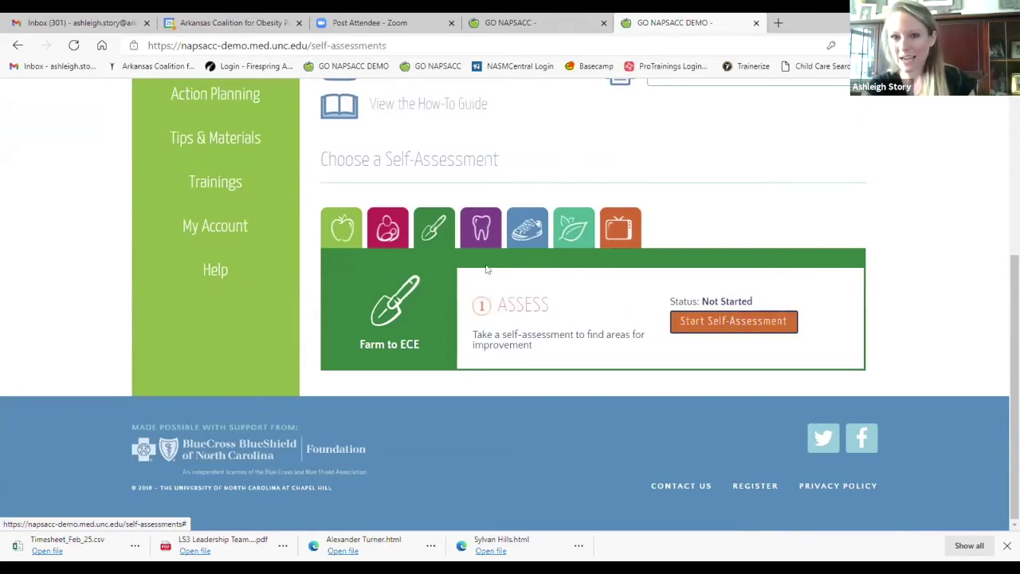
{"action": "left_click", "coordinate": [733, 323]}
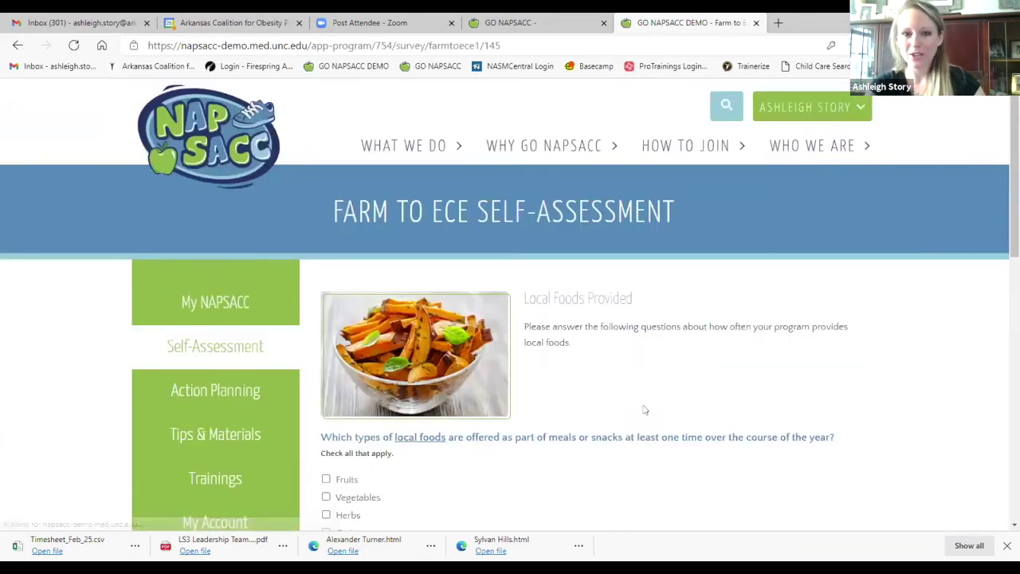
Step: Mark dry beans or peas as a local food offered 2–3 times per month
{"action": "scroll", "coordinate": [645, 409], "scroll_direction": "down", "scroll_amount": 1}
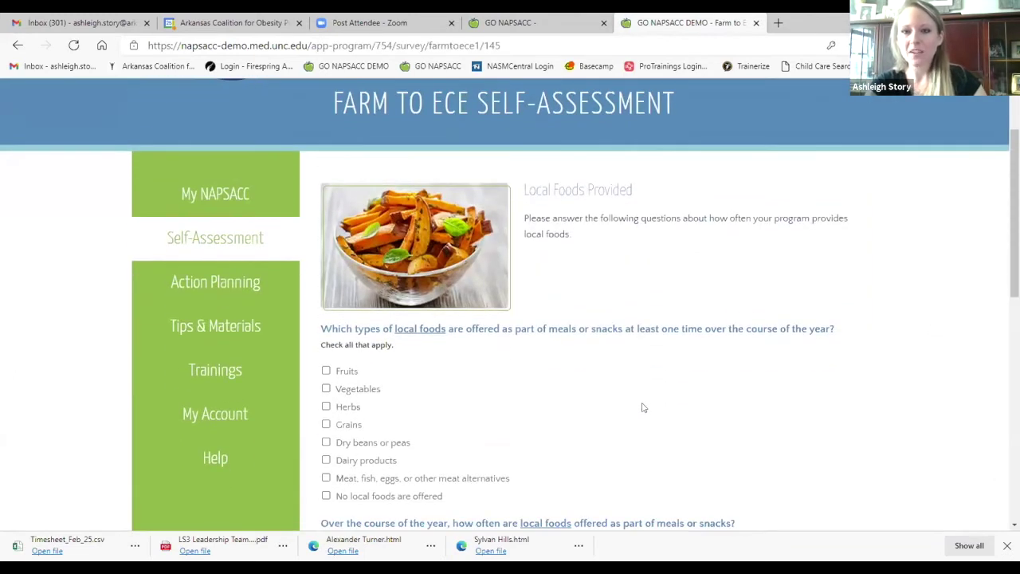
{"action": "scroll", "coordinate": [644, 408], "scroll_direction": "down", "scroll_amount": 1}
{"action": "scroll", "coordinate": [643, 408], "scroll_direction": "down", "scroll_amount": 1}
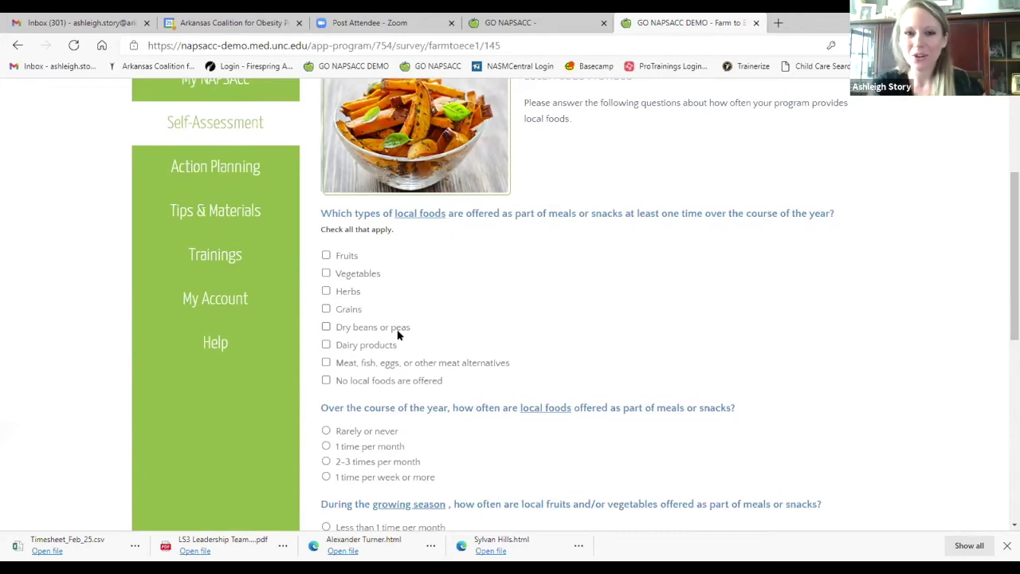
{"action": "mouse_move", "coordinate": [414, 214]}
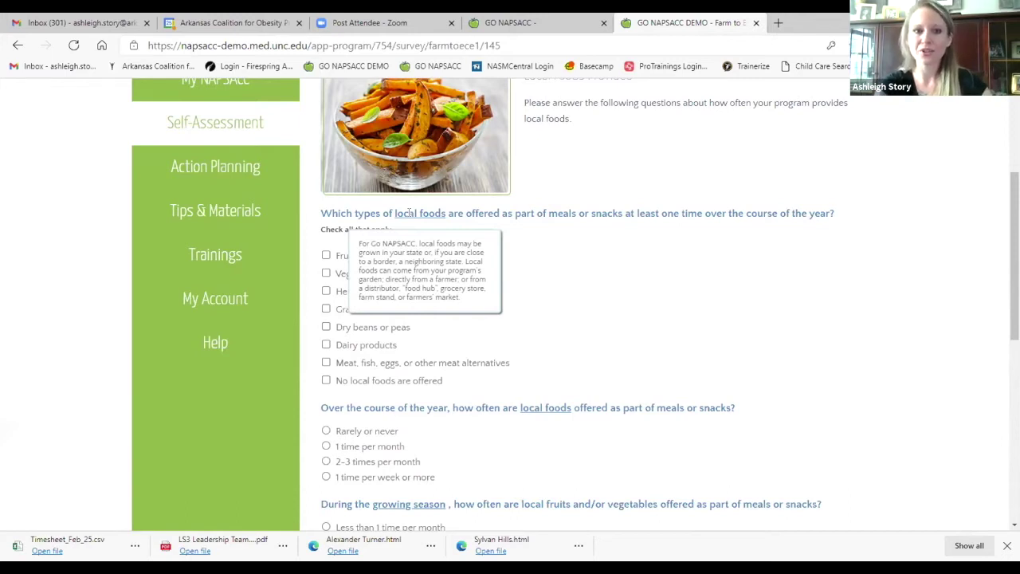
{"action": "left_click", "coordinate": [326, 326]}
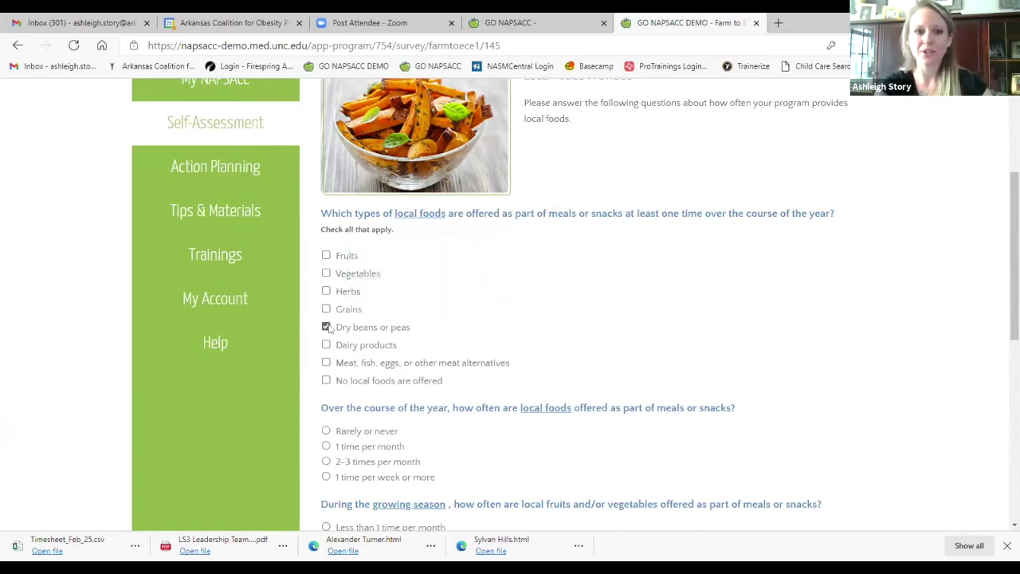
Step: Return to the Self-Assessment overview page
{"action": "scroll", "coordinate": [326, 462], "scroll_direction": "down", "scroll_amount": 6}
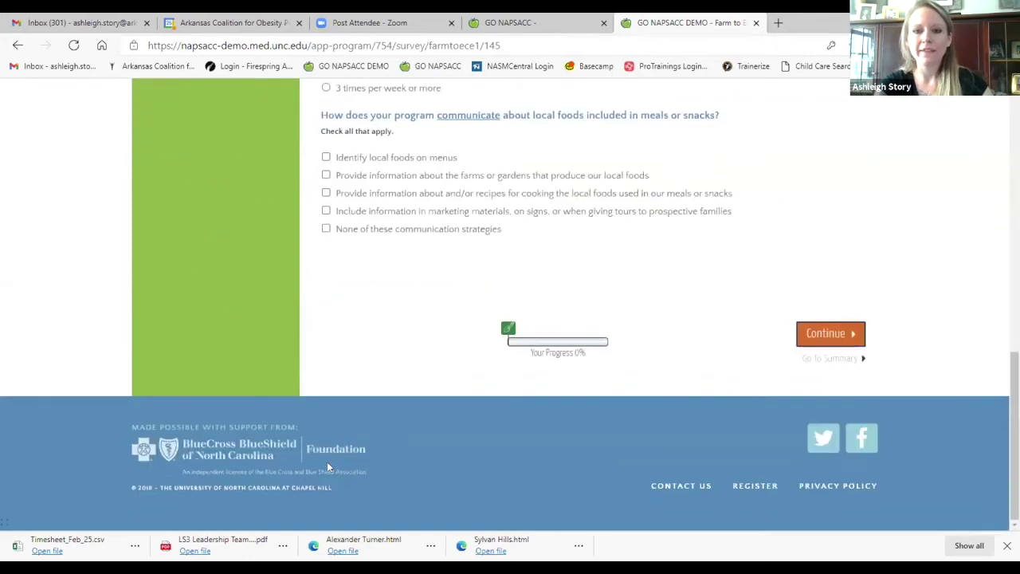
{"action": "scroll", "coordinate": [765, 324], "scroll_direction": "up", "scroll_amount": 10}
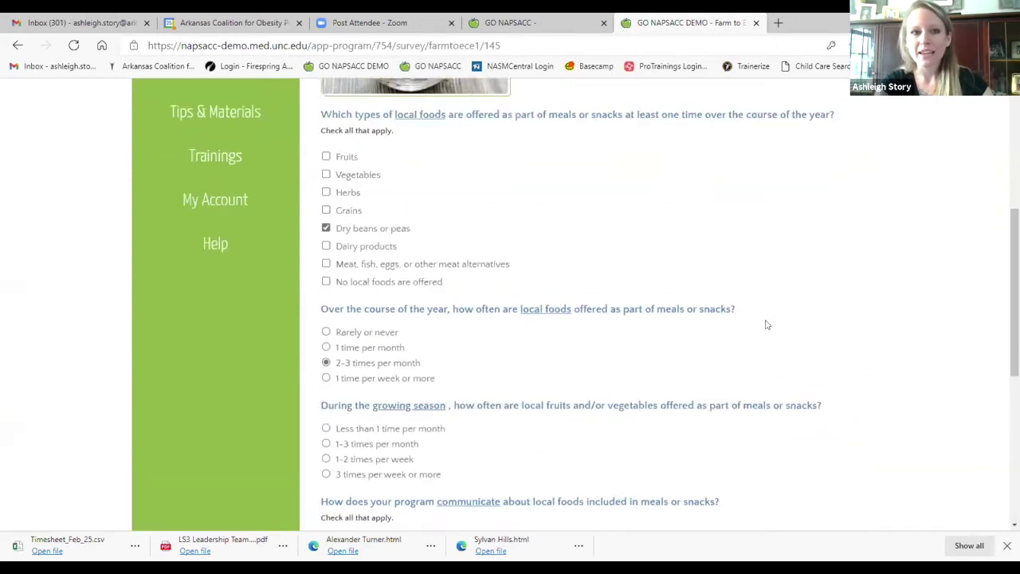
{"action": "left_click", "coordinate": [240, 360]}
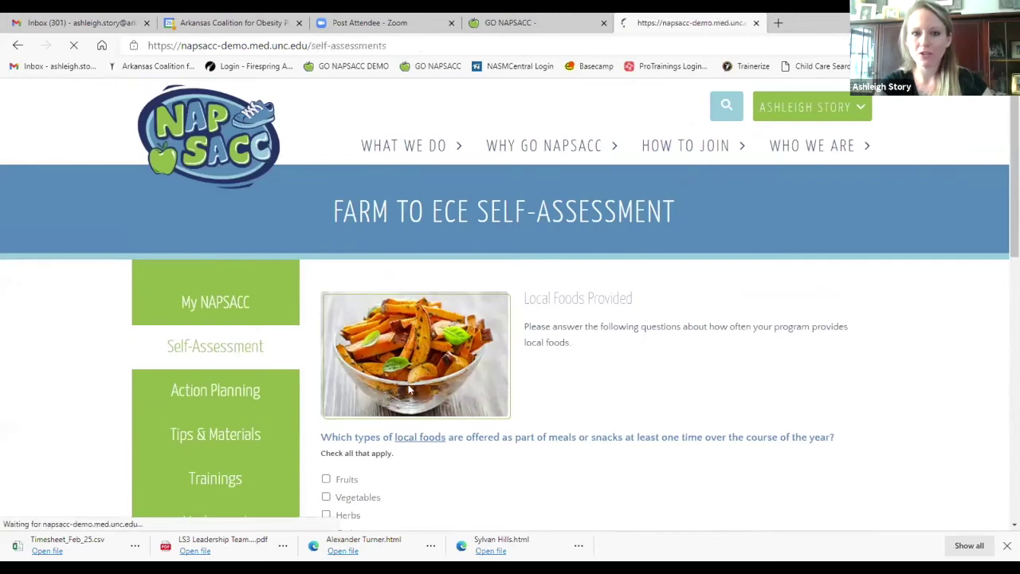
Step: Open the Infant & Child Physical Activity results and their Time Provided section details
{"action": "scroll", "coordinate": [534, 425], "scroll_direction": "down", "scroll_amount": 3}
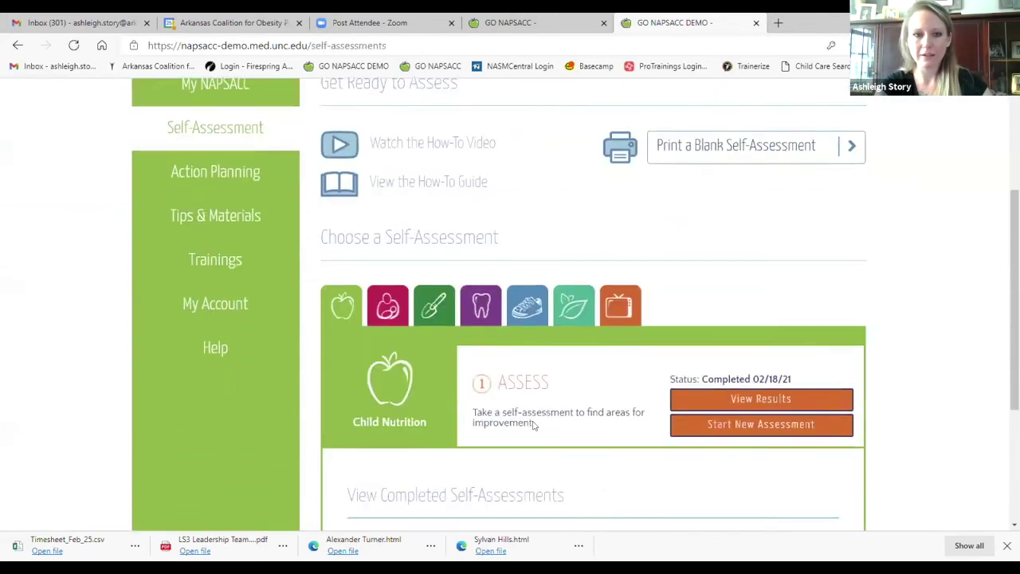
{"action": "left_click", "coordinate": [528, 259]}
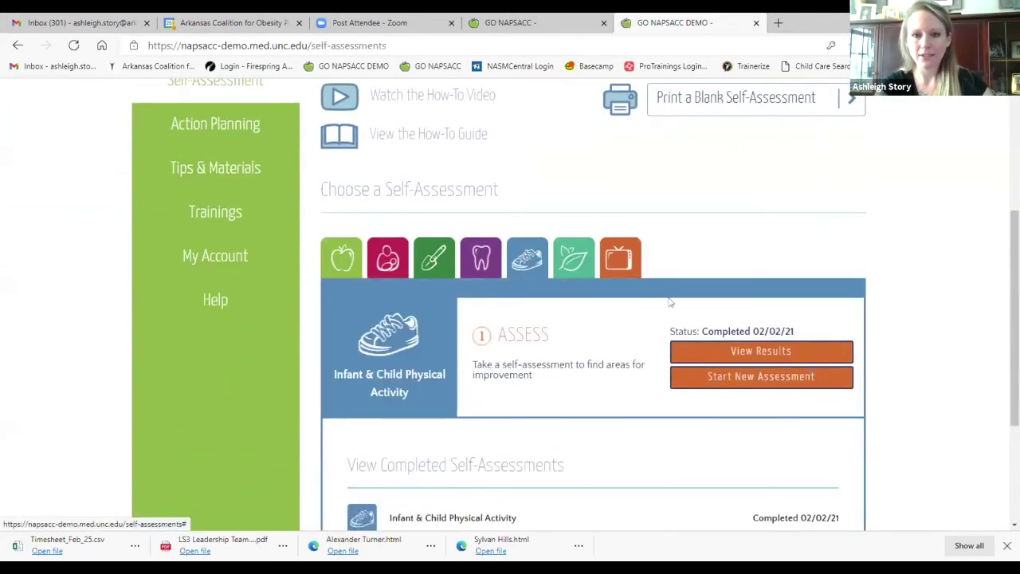
{"action": "left_click", "coordinate": [747, 350]}
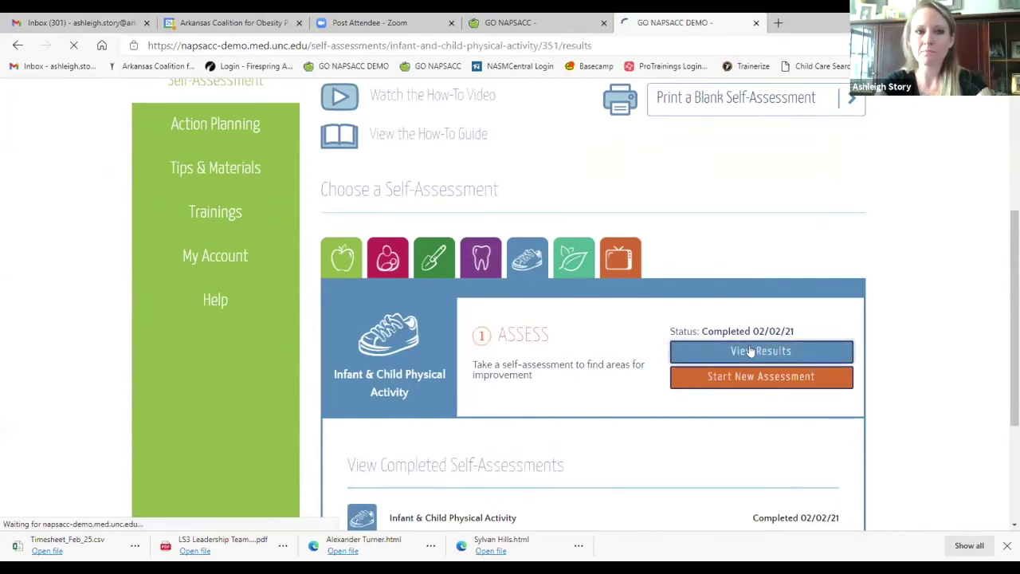
{"action": "scroll", "coordinate": [749, 351], "scroll_direction": "down", "scroll_amount": 2}
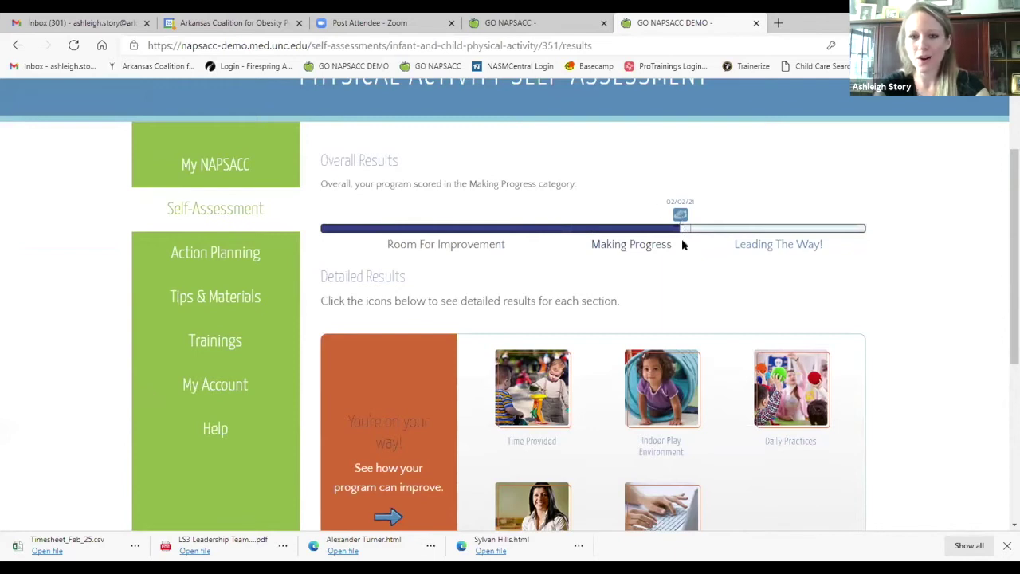
{"action": "scroll", "coordinate": [682, 244], "scroll_direction": "down", "scroll_amount": 2}
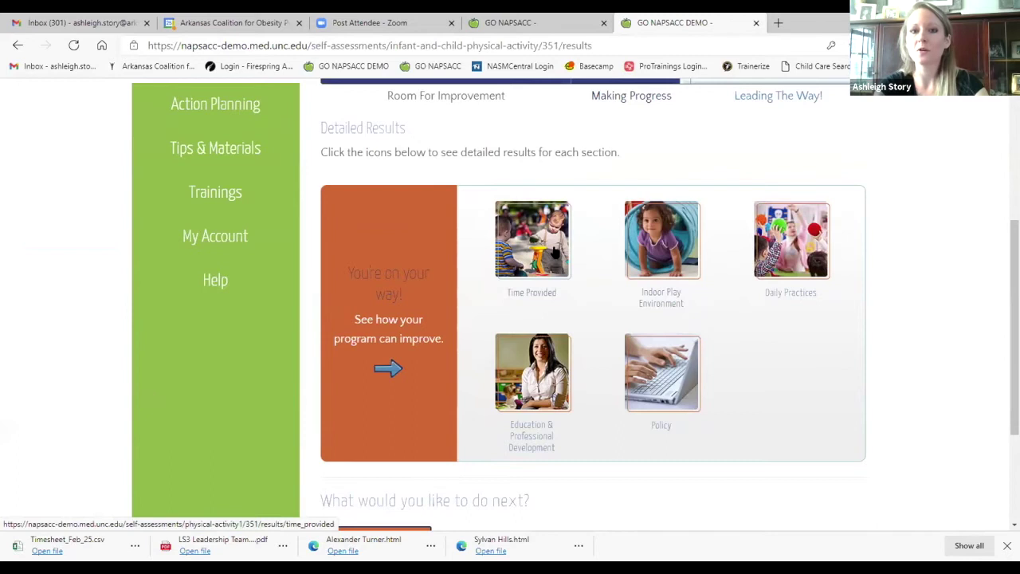
{"action": "left_click", "coordinate": [556, 251]}
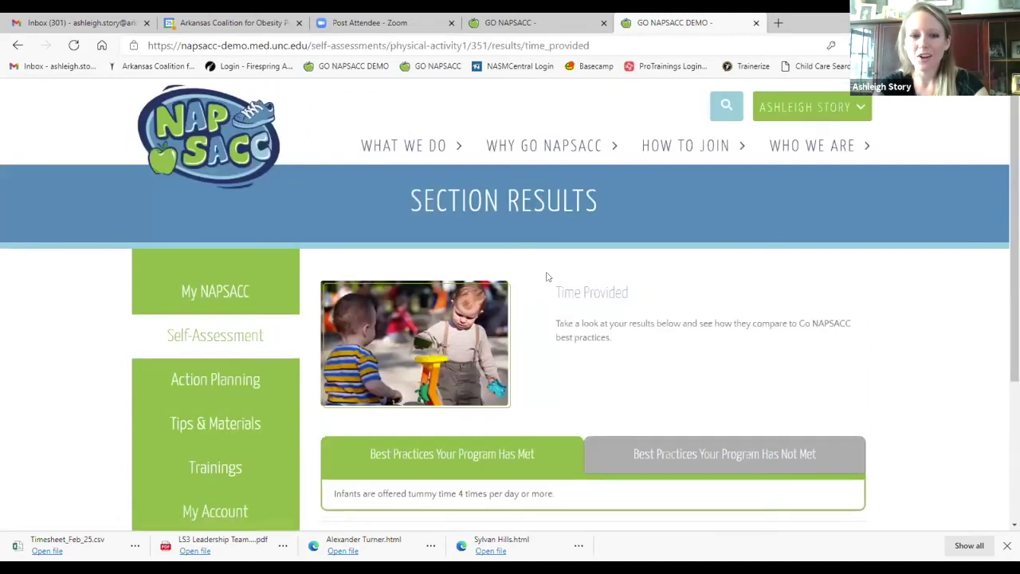
Step: Show the unmet Time Provided best practices and compare them with the program's responses
{"action": "scroll", "coordinate": [546, 276], "scroll_direction": "down", "scroll_amount": 1}
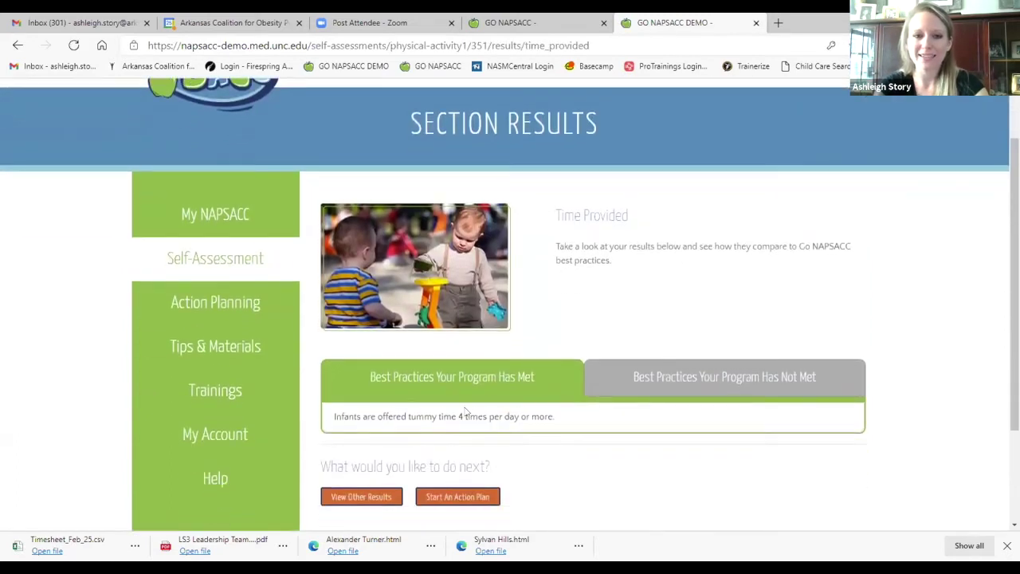
{"action": "left_click", "coordinate": [672, 376]}
{"action": "scroll", "coordinate": [671, 376], "scroll_direction": "down", "scroll_amount": 4}
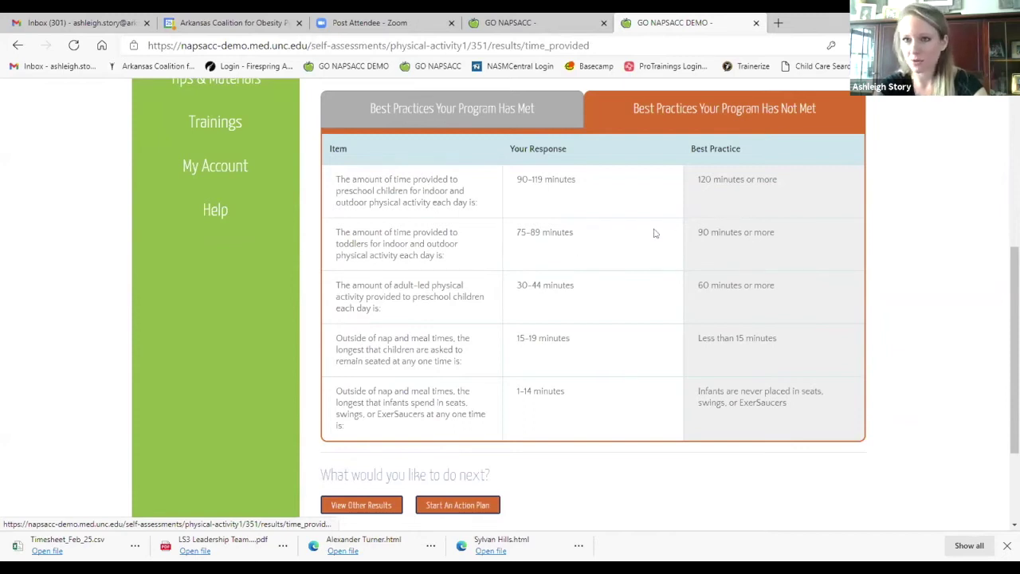
{"action": "scroll", "coordinate": [749, 269], "scroll_direction": "up", "scroll_amount": 4}
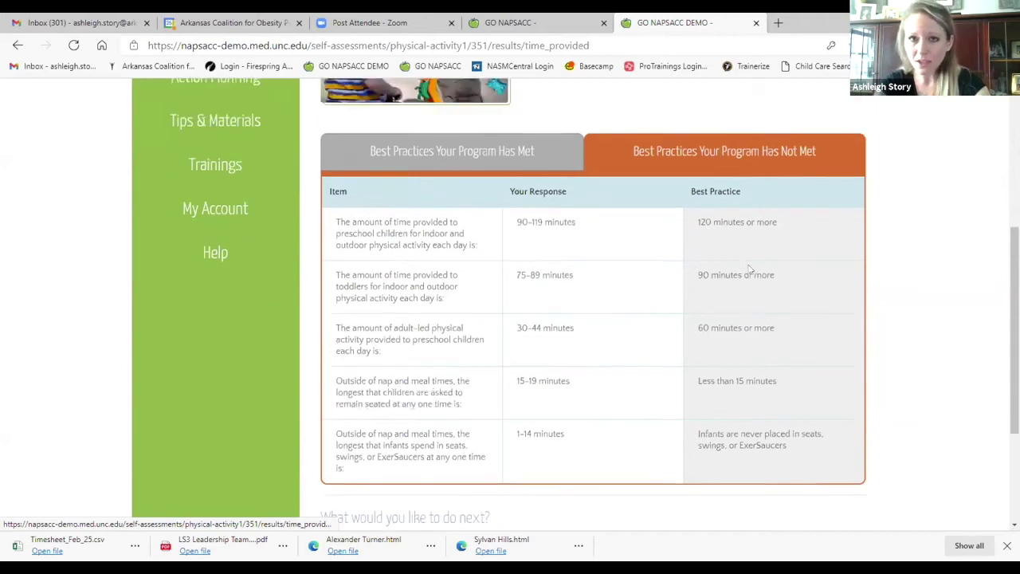
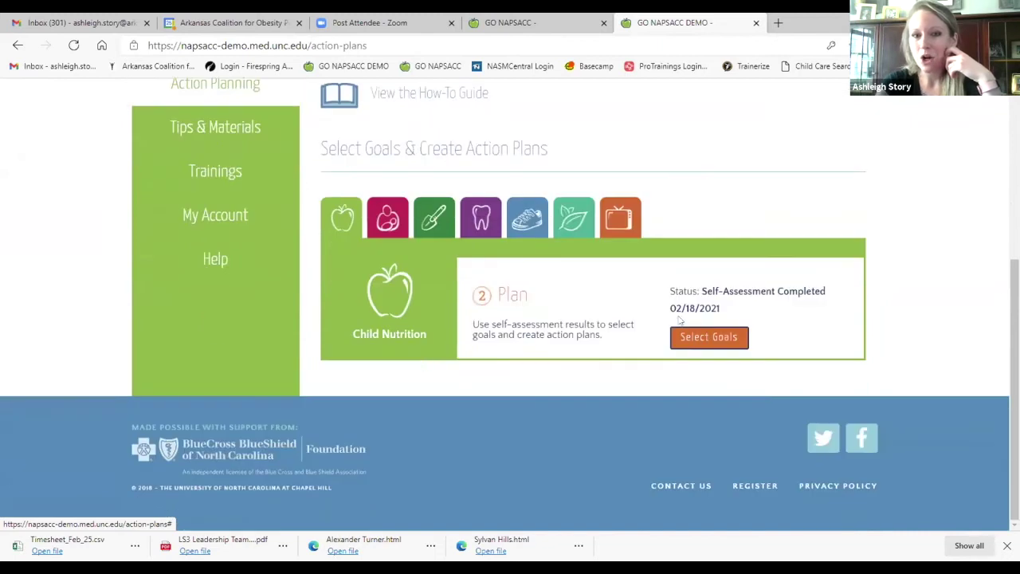
{"action": "left_click", "coordinate": [704, 329]}
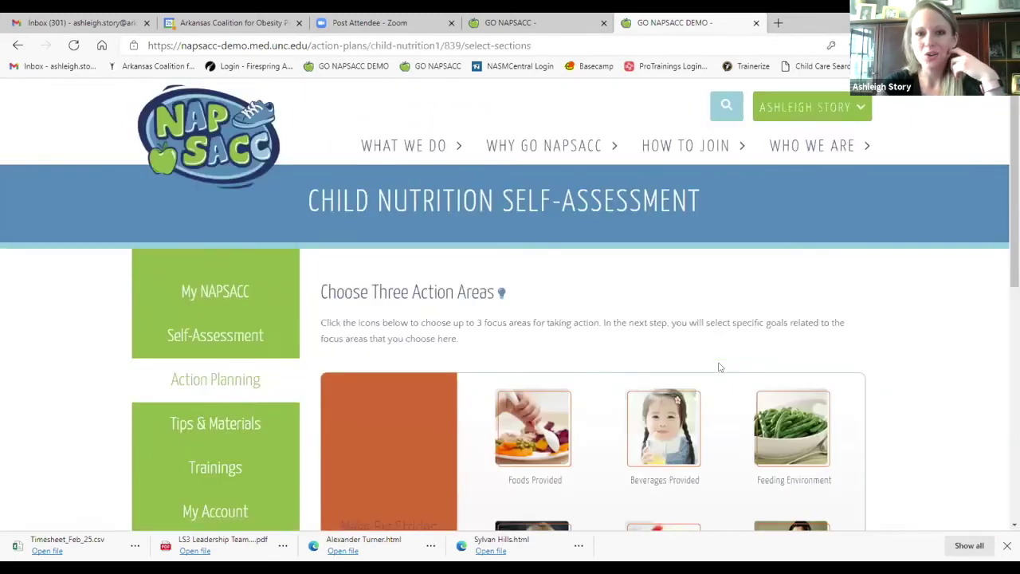
{"action": "scroll", "coordinate": [720, 366], "scroll_direction": "down", "scroll_amount": 1}
{"action": "left_click", "coordinate": [681, 358]}
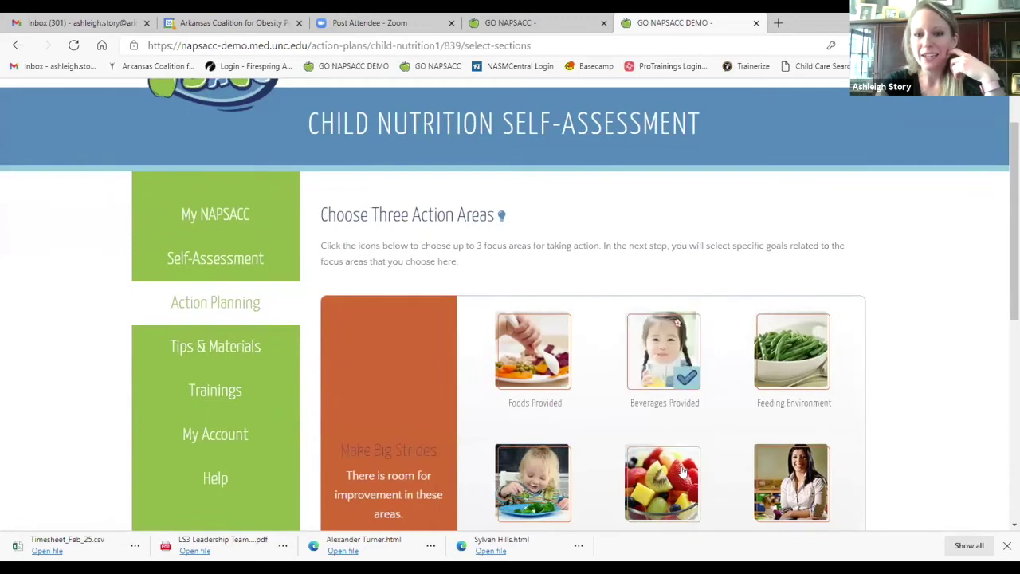
{"action": "left_click", "coordinate": [682, 471]}
{"action": "left_click", "coordinate": [788, 478]}
{"action": "scroll", "coordinate": [786, 465], "scroll_direction": "down", "scroll_amount": 4}
{"action": "left_click", "coordinate": [823, 430]}
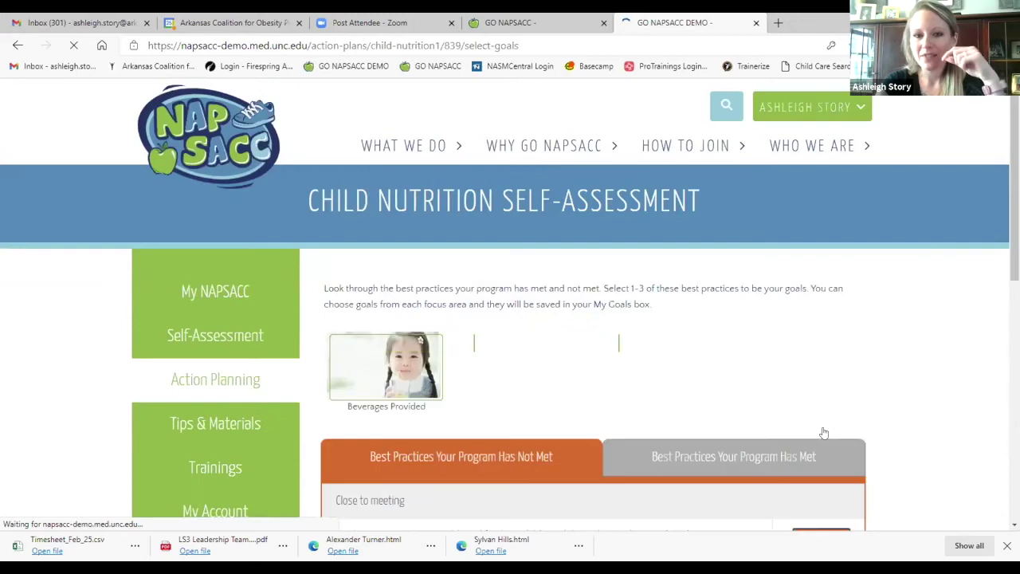
{"action": "scroll", "coordinate": [824, 430], "scroll_direction": "down", "scroll_amount": 3}
{"action": "left_click", "coordinate": [817, 339]}
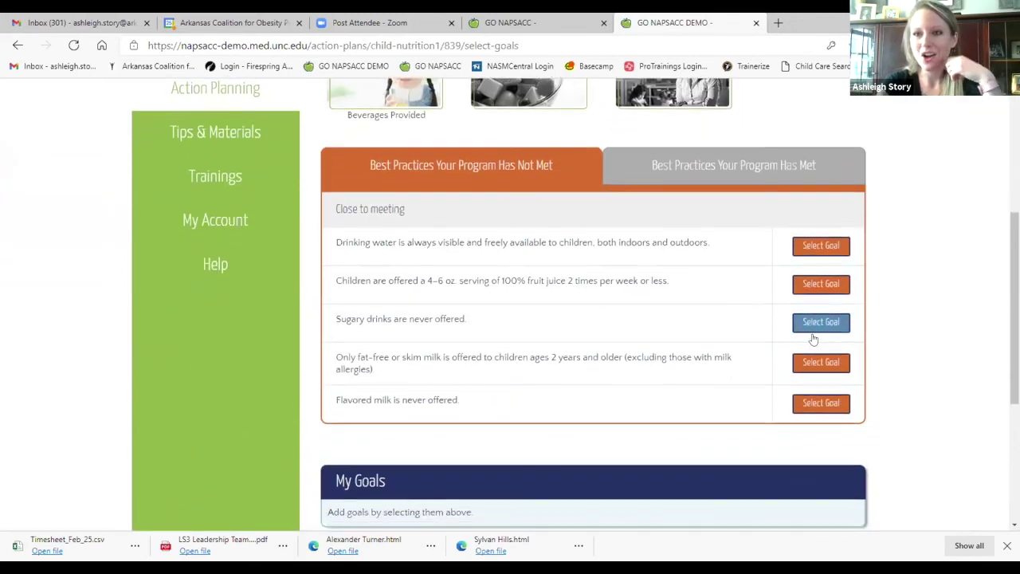
{"action": "scroll", "coordinate": [757, 446], "scroll_direction": "down", "scroll_amount": 1}
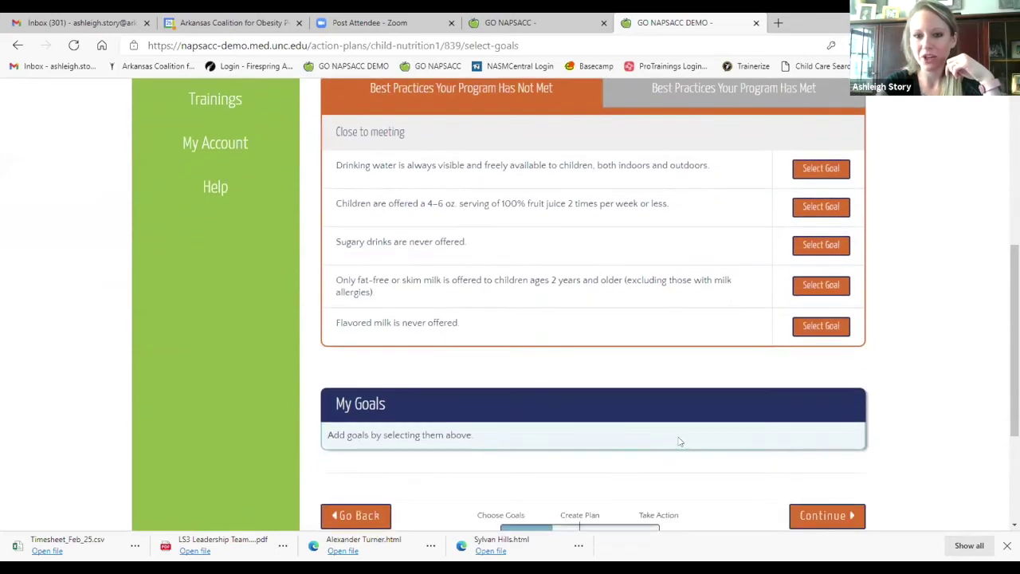
{"action": "scroll", "coordinate": [680, 441], "scroll_direction": "up", "scroll_amount": 1}
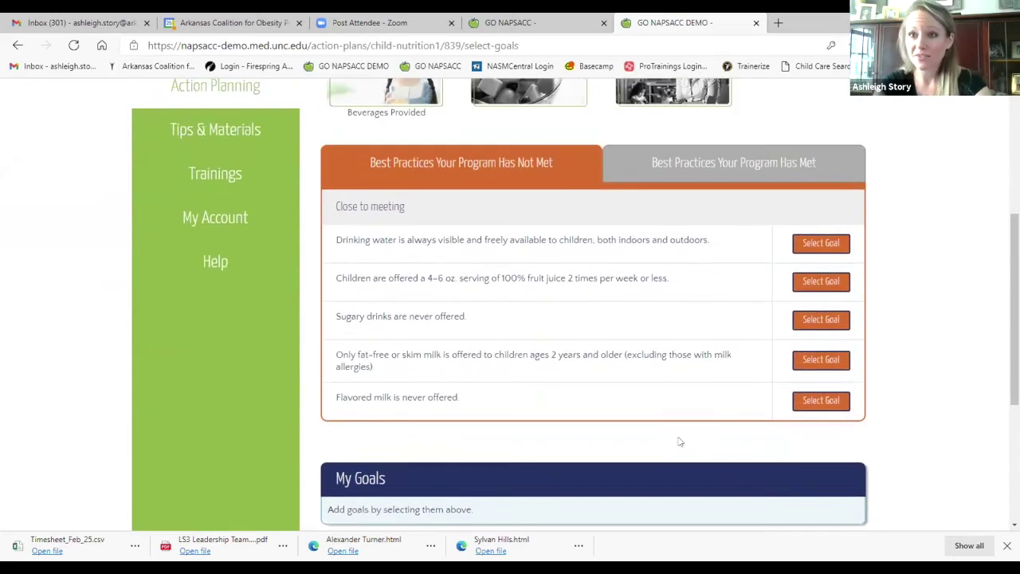
{"action": "scroll", "coordinate": [204, 182], "scroll_direction": "up", "scroll_amount": 3}
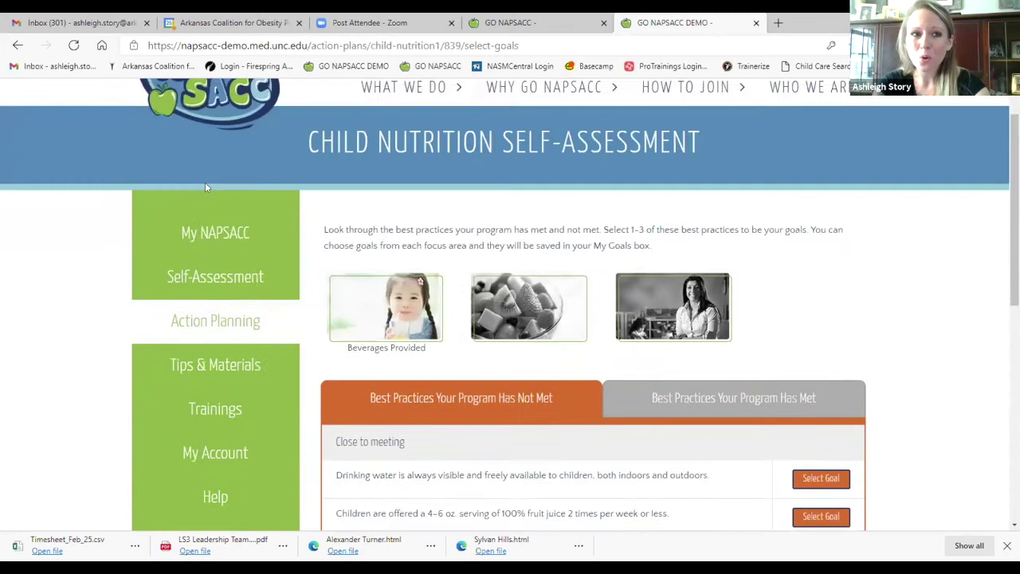
{"action": "left_click", "coordinate": [16, 46]}
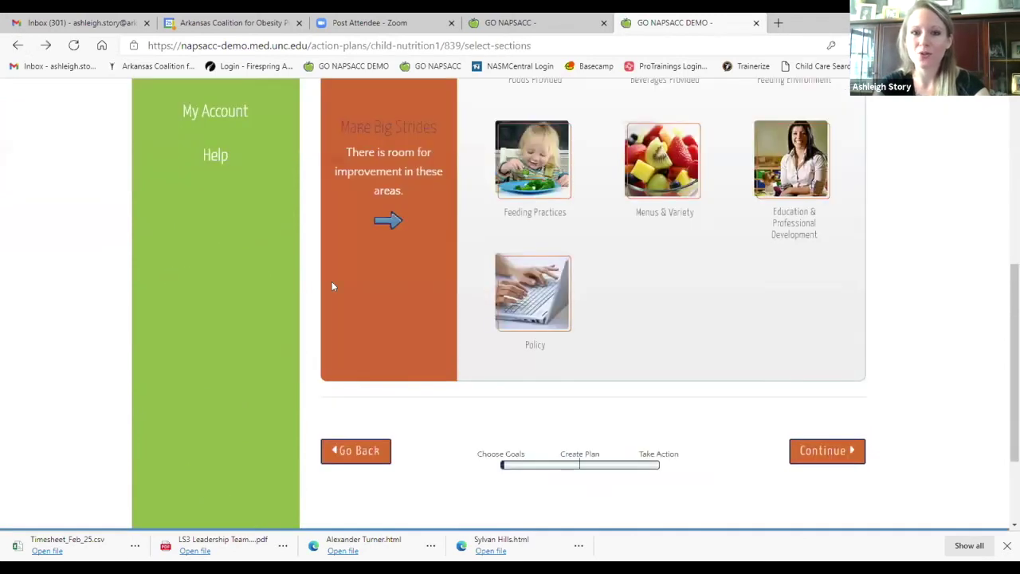
{"action": "scroll", "coordinate": [460, 313], "scroll_direction": "up", "scroll_amount": 5}
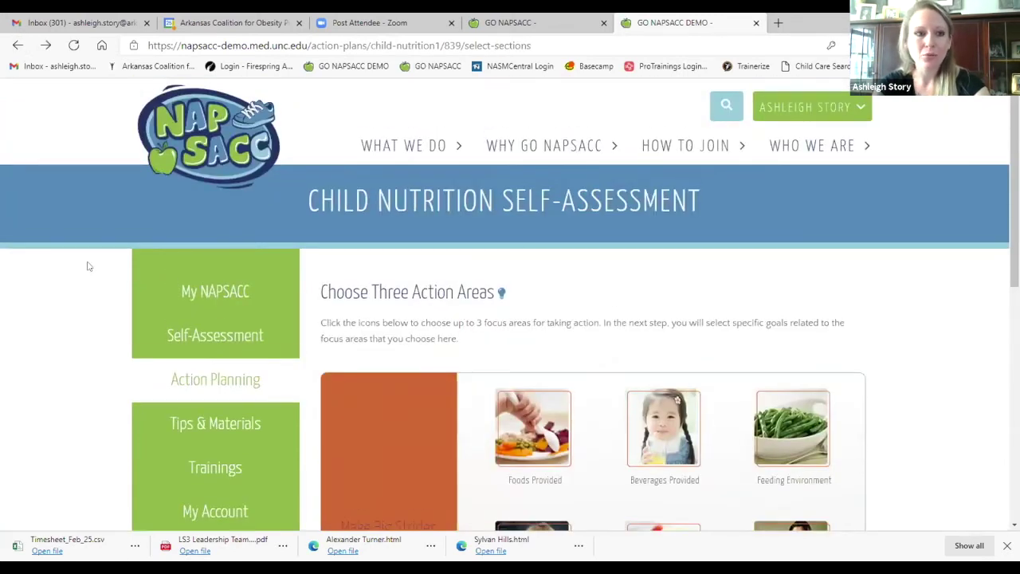
{"action": "left_click", "coordinate": [17, 45]}
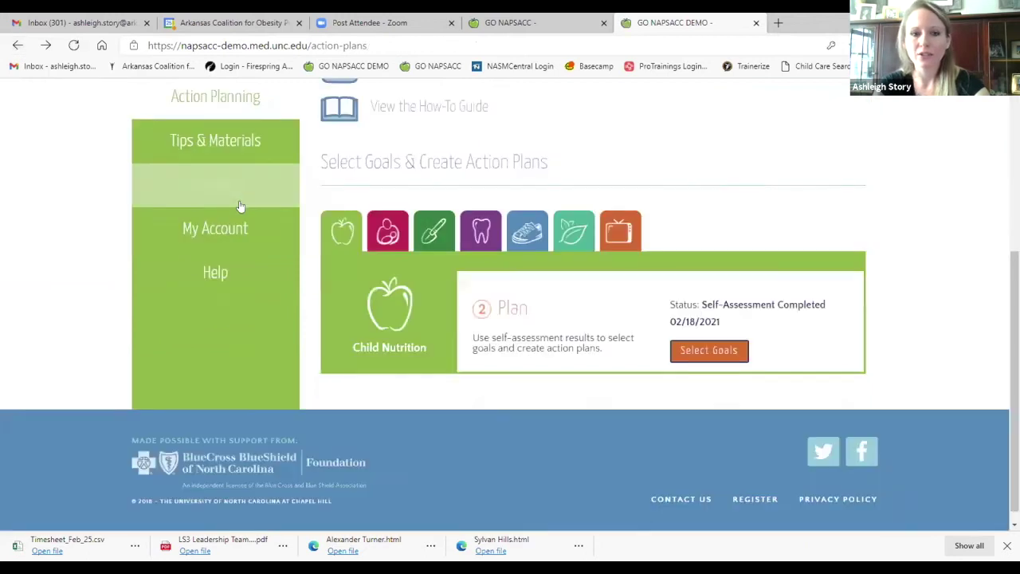
Step: Open the indoor portable play equipment action plan under Infant & Child Physical Activity and switch it to editing
{"action": "left_click", "coordinate": [534, 223]}
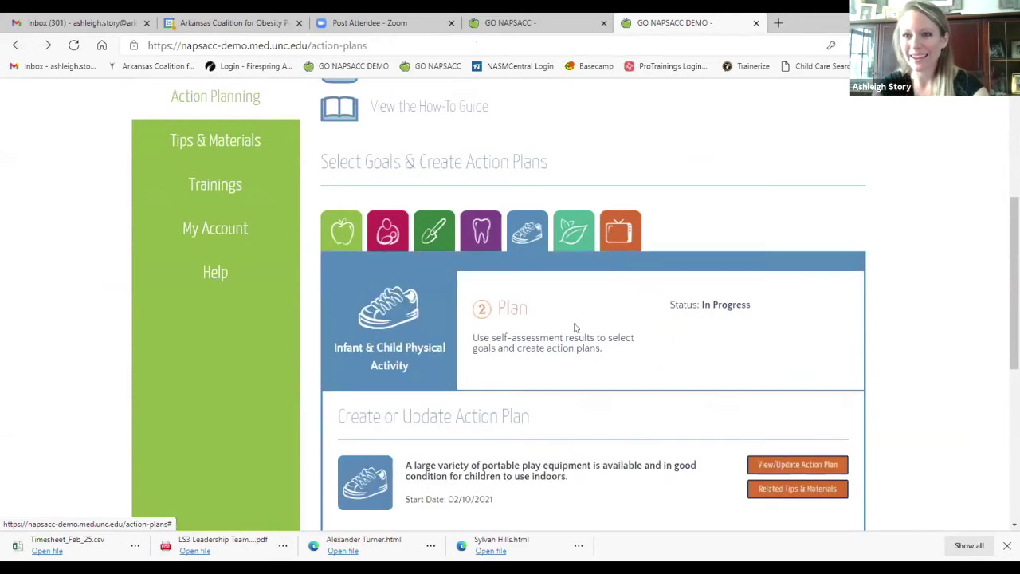
{"action": "left_click", "coordinate": [791, 467]}
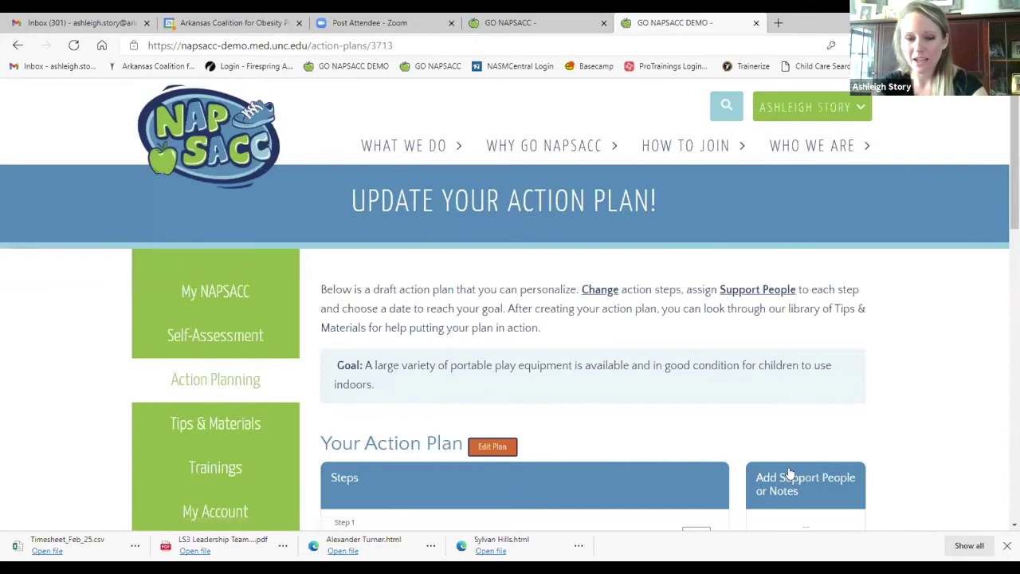
{"action": "scroll", "coordinate": [789, 473], "scroll_direction": "down", "scroll_amount": 3}
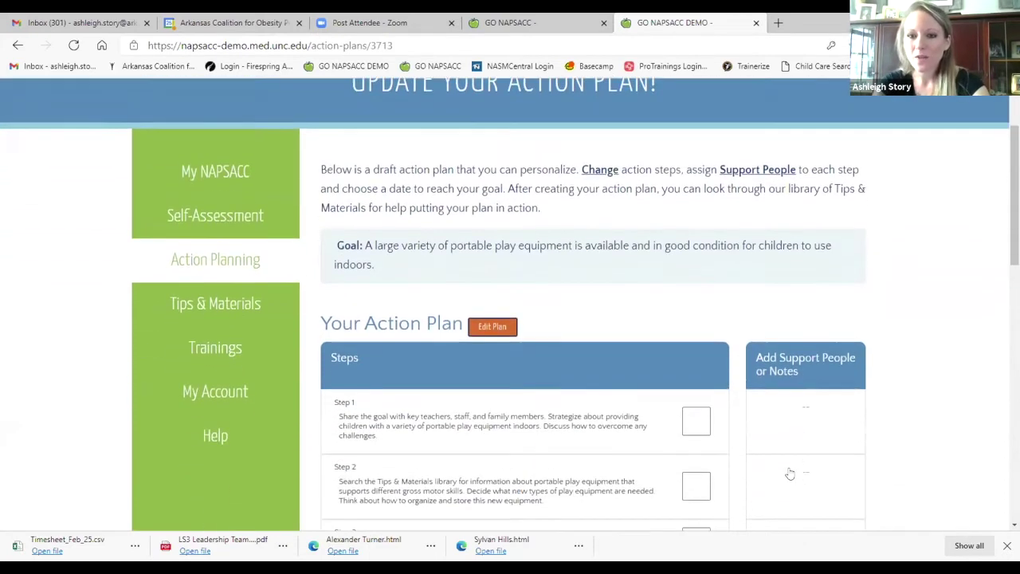
{"action": "scroll", "coordinate": [789, 474], "scroll_direction": "down", "scroll_amount": 1}
{"action": "scroll", "coordinate": [789, 473], "scroll_direction": "down", "scroll_amount": 2}
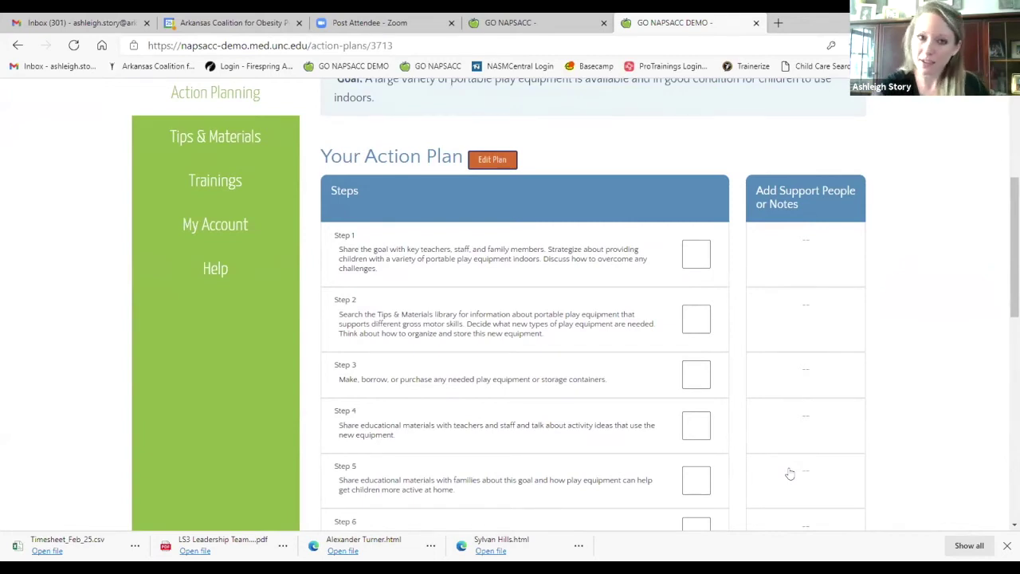
{"action": "scroll", "coordinate": [789, 474], "scroll_direction": "down", "scroll_amount": 1}
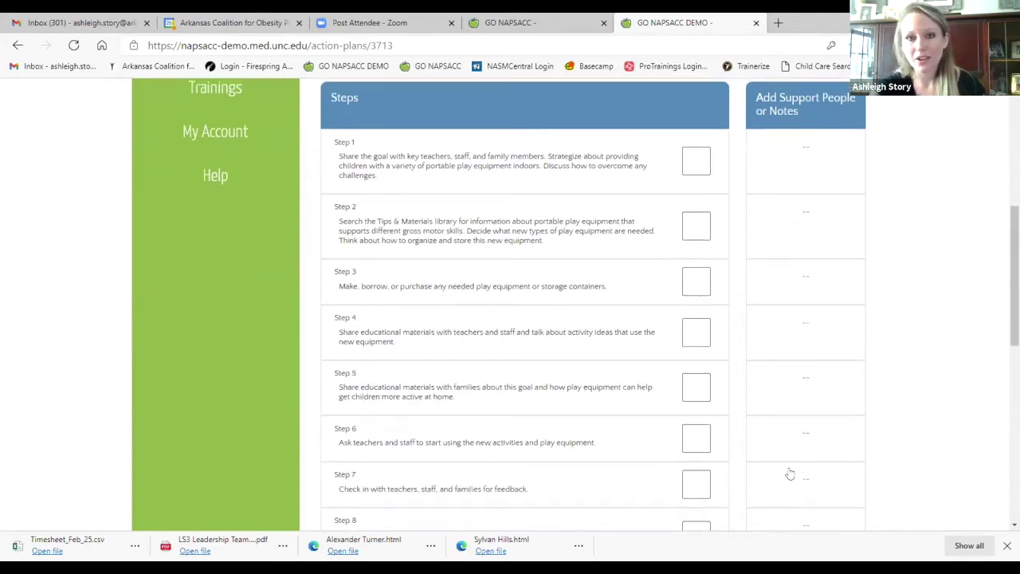
{"action": "scroll", "coordinate": [772, 430], "scroll_direction": "up", "scroll_amount": 2}
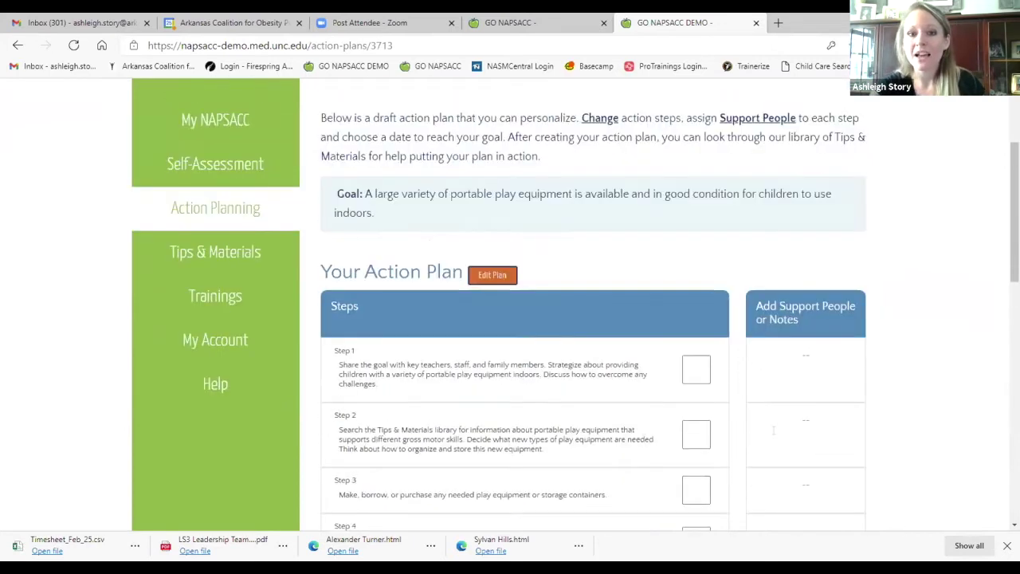
{"action": "left_click", "coordinate": [482, 273]}
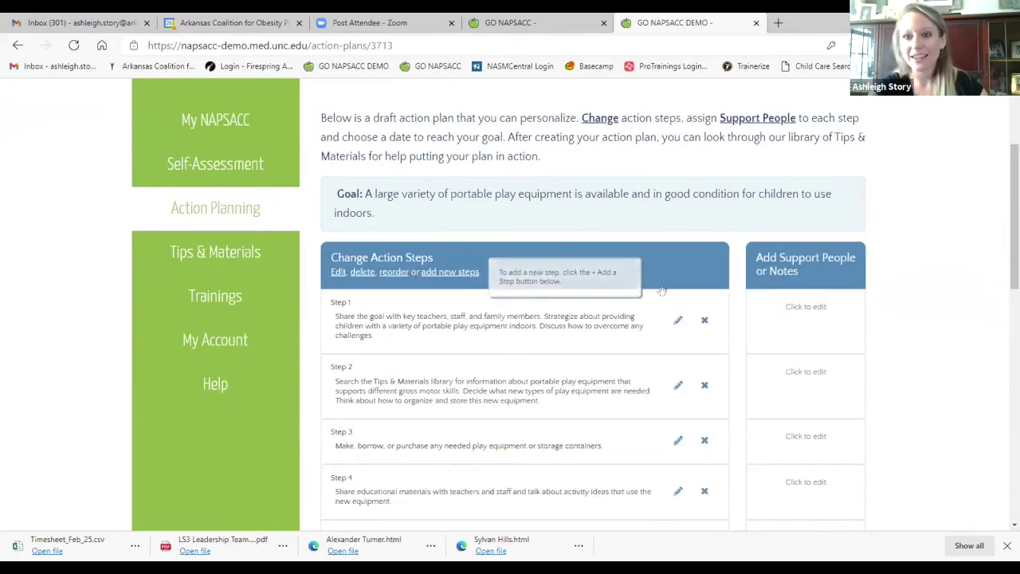
Step: Add a named support person to Step 1 of the action plan
{"action": "left_click", "coordinate": [793, 303]}
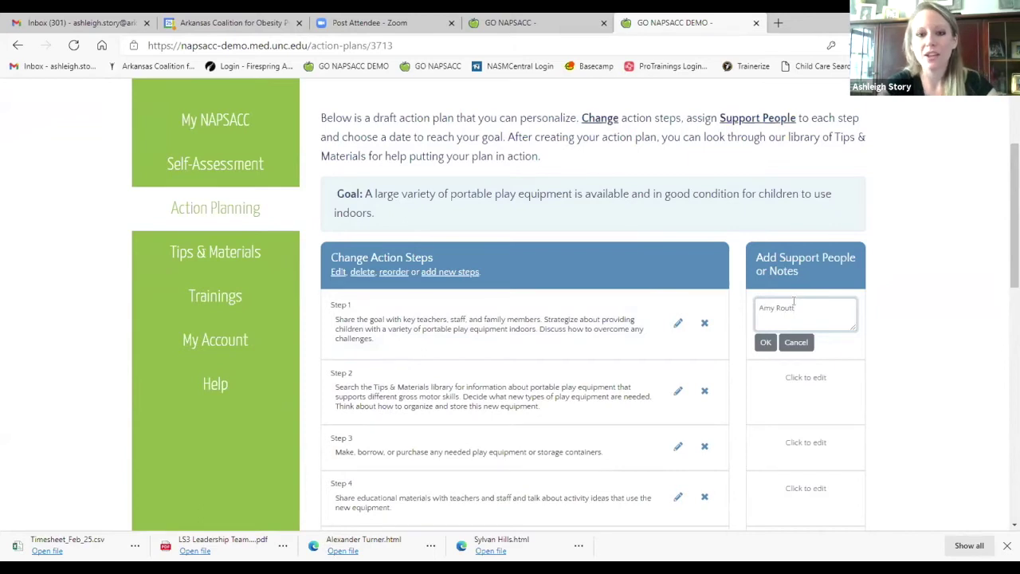
{"action": "left_click", "coordinate": [765, 341]}
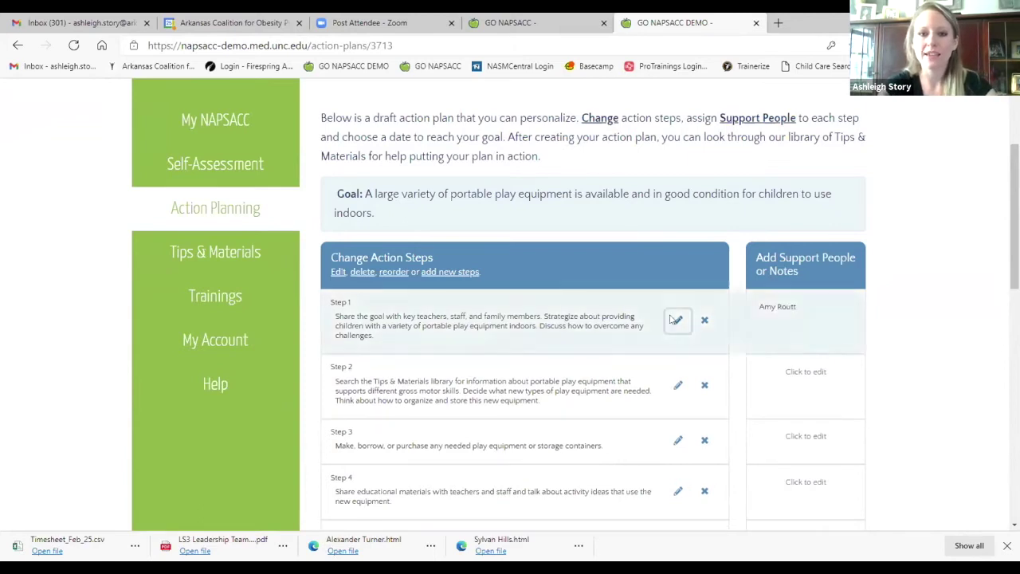
Step: Revise the ending of the Step 1 text to 'ges' and save it
{"action": "left_click", "coordinate": [676, 320]}
{"action": "key", "text": "BackSpace"}
{"action": "key", "text": "BackSpace"}
{"action": "key", "text": "BackSpace"}
{"action": "type", "text": "ges."}
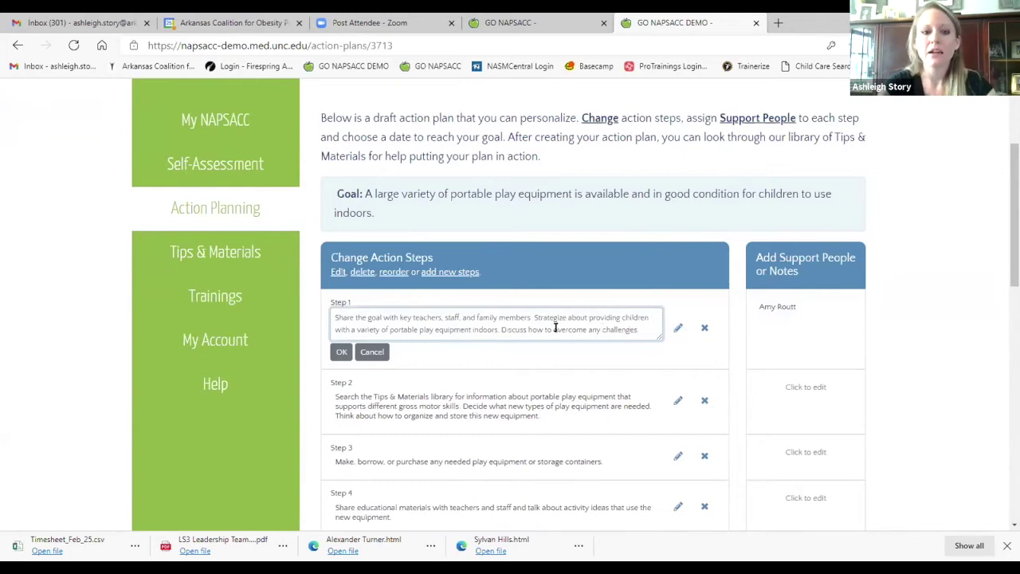
{"action": "left_click", "coordinate": [341, 351]}
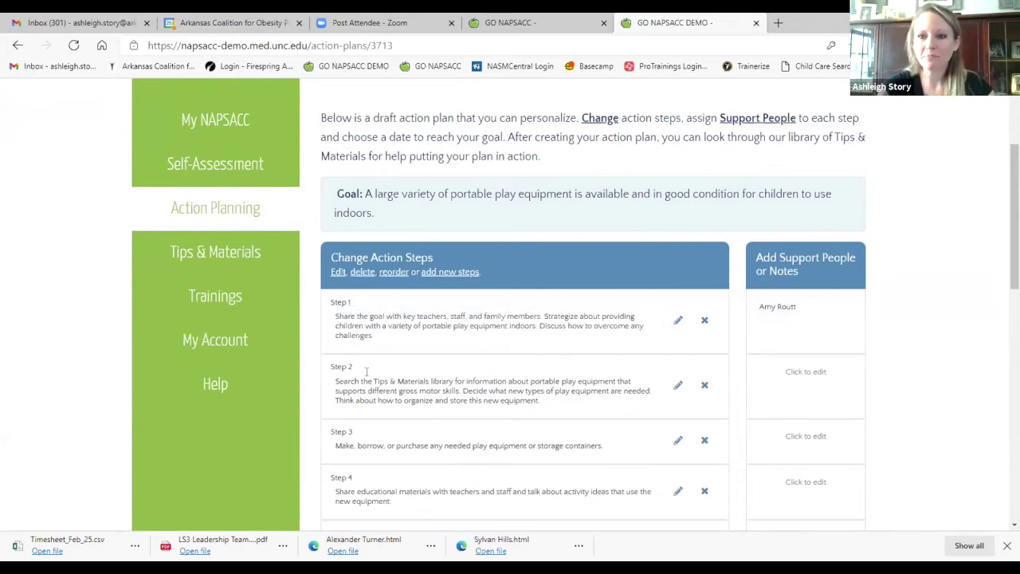
Step: Review the updated plan steps, then go to the Tips & Materials library
{"action": "scroll", "coordinate": [366, 371], "scroll_direction": "down", "scroll_amount": 8}
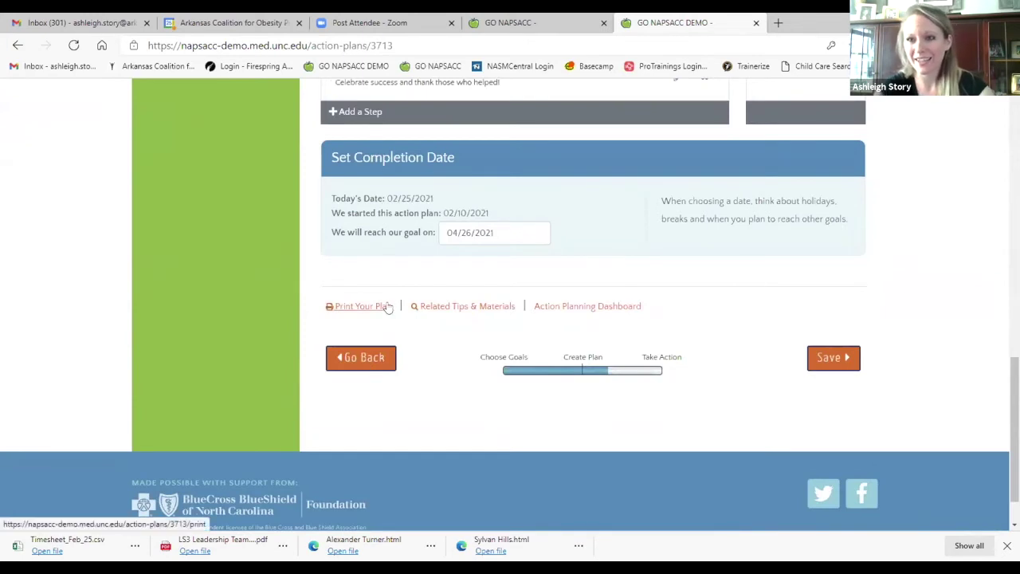
{"action": "scroll", "coordinate": [512, 272], "scroll_direction": "up", "scroll_amount": 10}
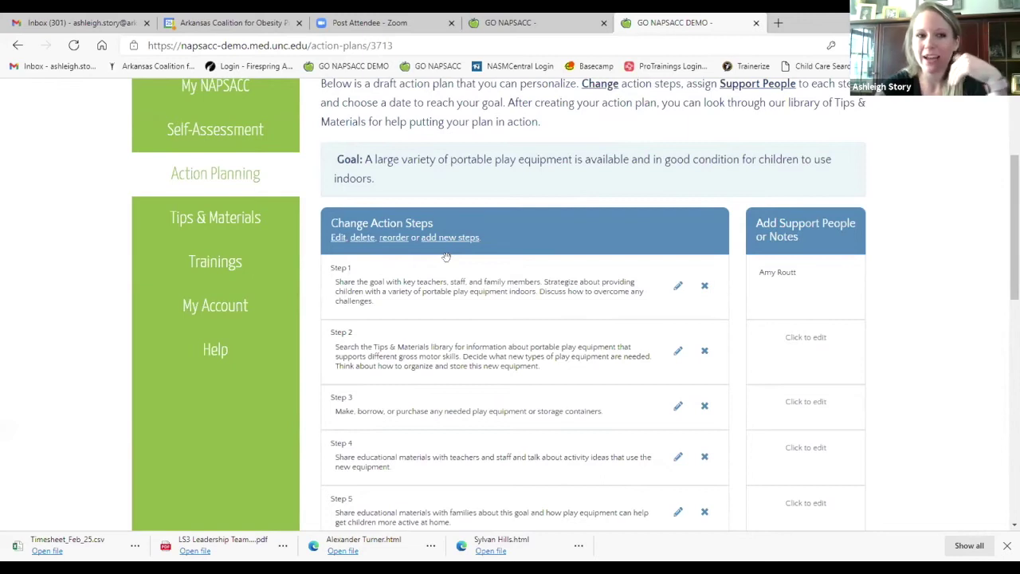
{"action": "left_click", "coordinate": [258, 217]}
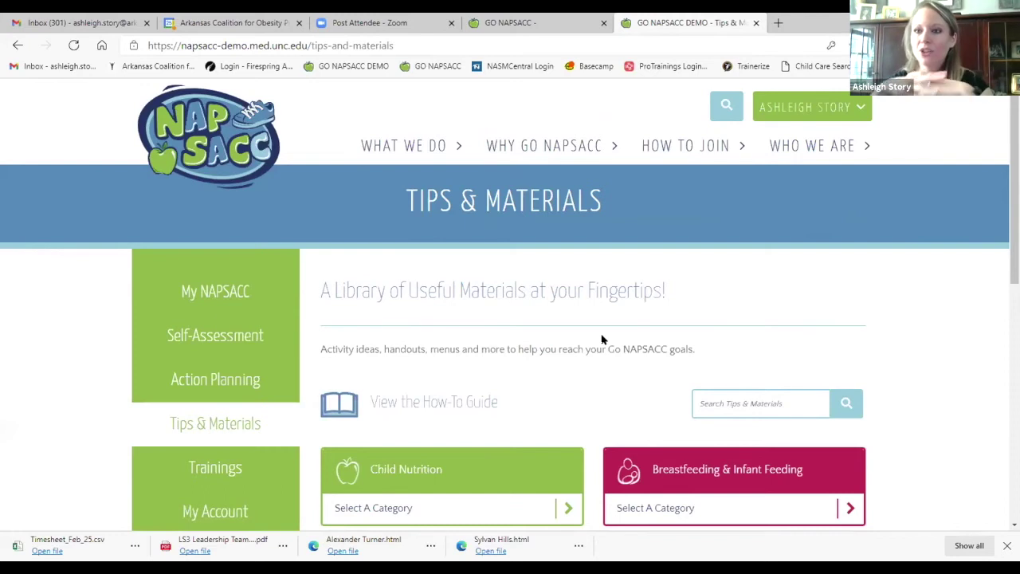
Step: Choose Gardening from the Farm to ECE material categories
{"action": "scroll", "coordinate": [601, 339], "scroll_direction": "down", "scroll_amount": 2}
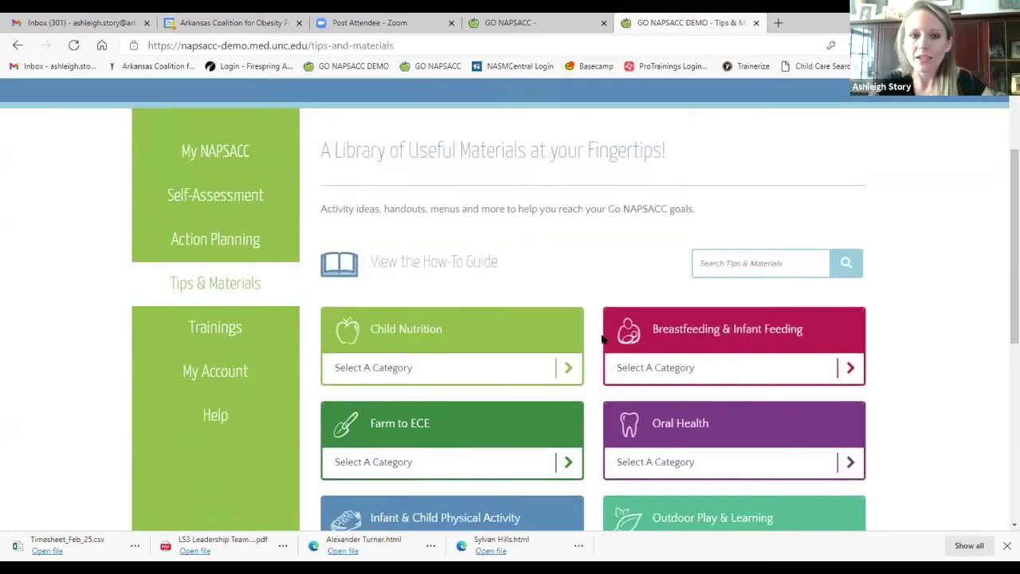
{"action": "scroll", "coordinate": [601, 340], "scroll_direction": "down", "scroll_amount": 2}
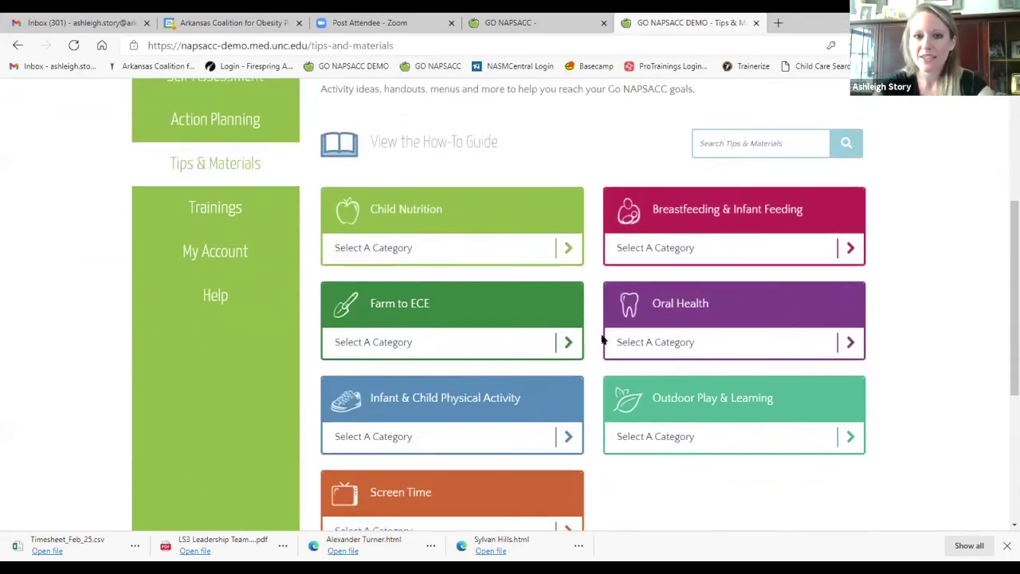
{"action": "scroll", "coordinate": [602, 339], "scroll_direction": "down", "scroll_amount": 2}
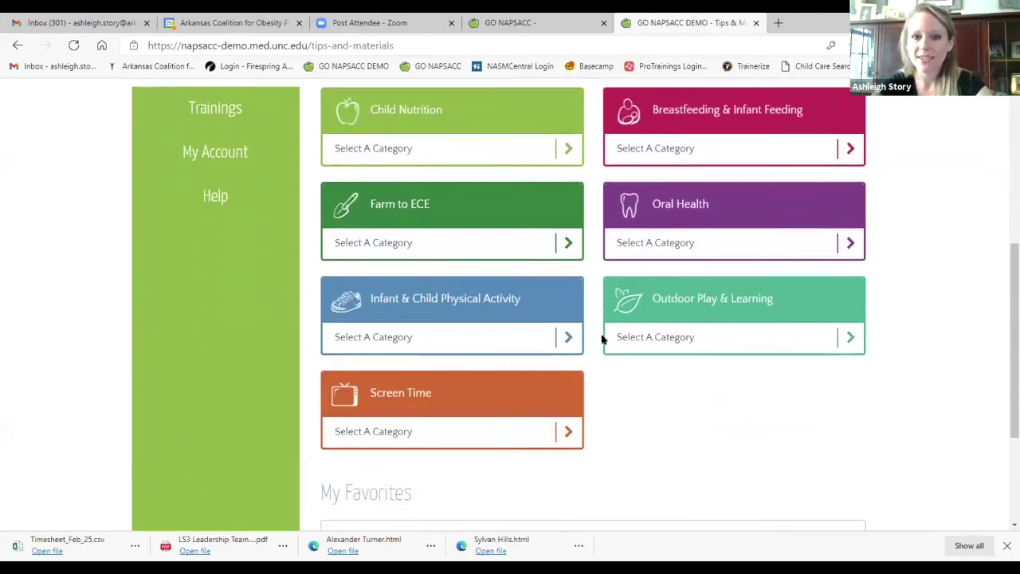
{"action": "left_click", "coordinate": [510, 239]}
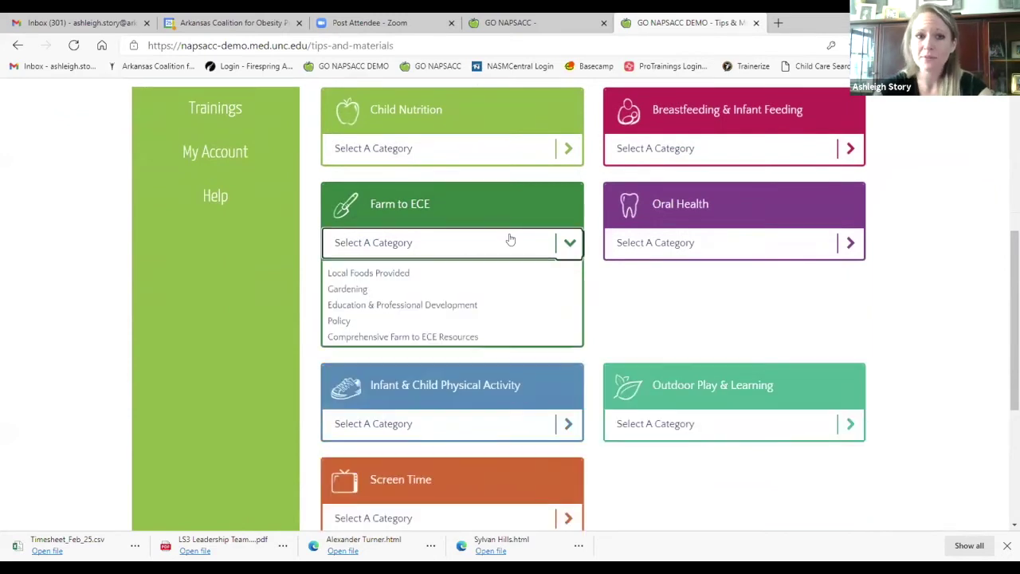
{"action": "left_click", "coordinate": [351, 290]}
Step: Browse the gardening Learning Activities and Family Engagement resources, then go to Trainings
{"action": "scroll", "coordinate": [496, 323], "scroll_direction": "down", "scroll_amount": 3}
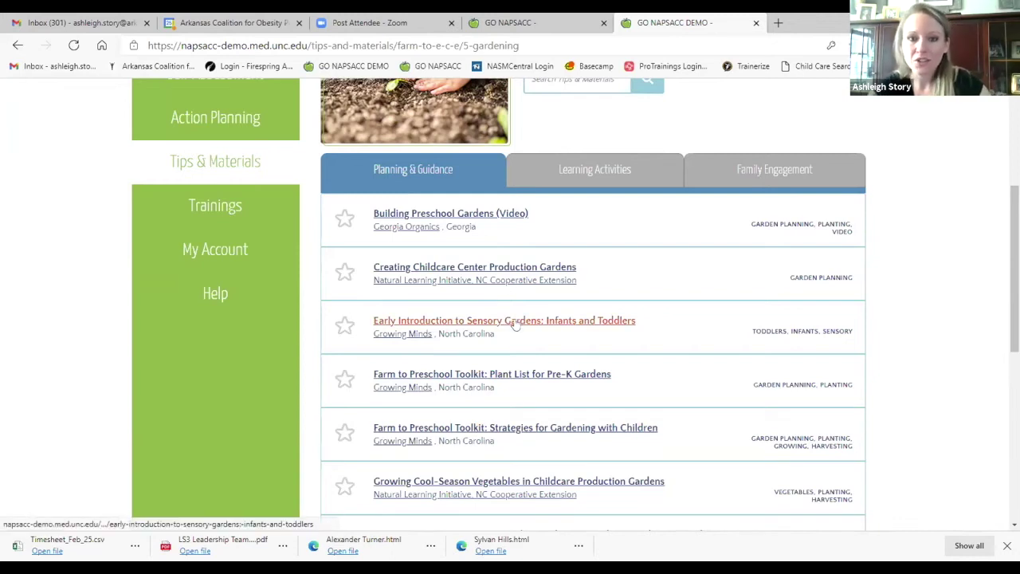
{"action": "left_click", "coordinate": [607, 166]}
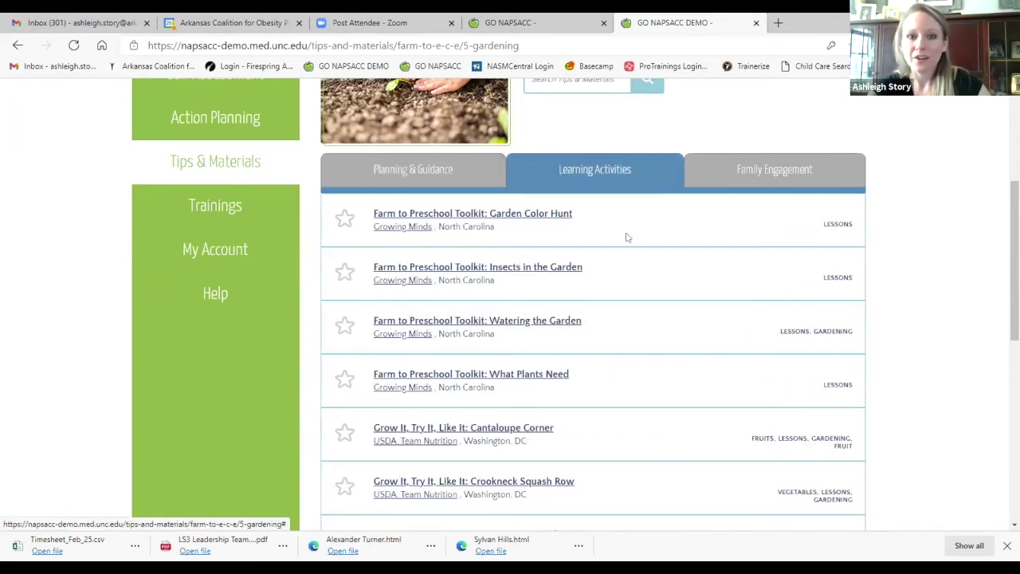
{"action": "scroll", "coordinate": [637, 303], "scroll_direction": "down", "scroll_amount": 1}
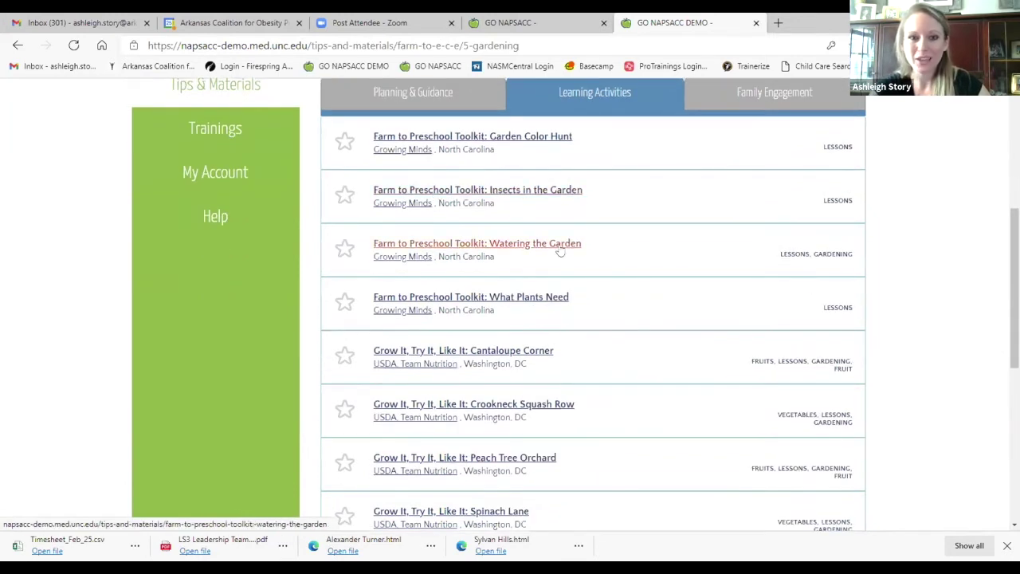
{"action": "scroll", "coordinate": [558, 243], "scroll_direction": "down", "scroll_amount": 1}
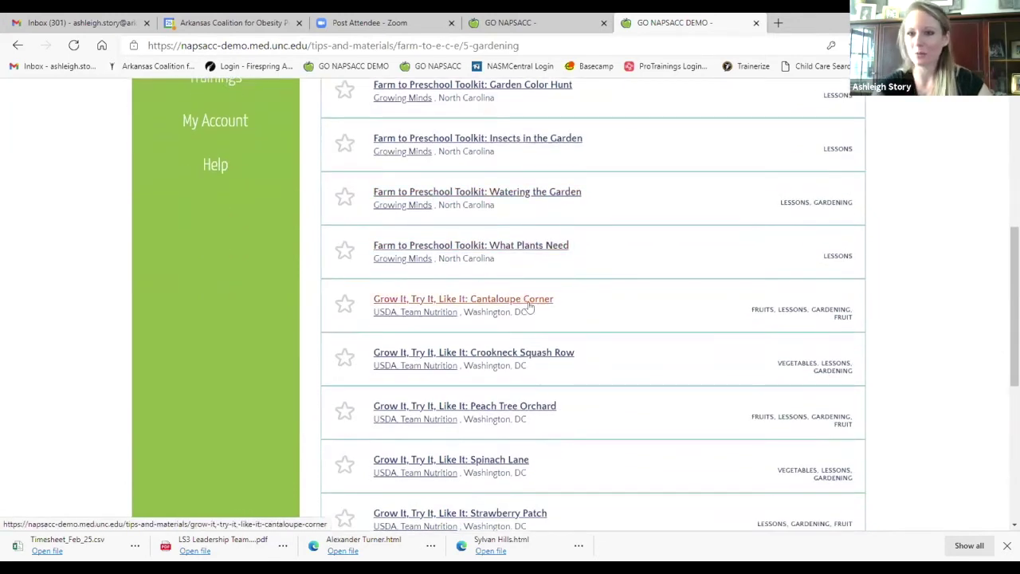
{"action": "scroll", "coordinate": [610, 206], "scroll_direction": "up", "scroll_amount": 5}
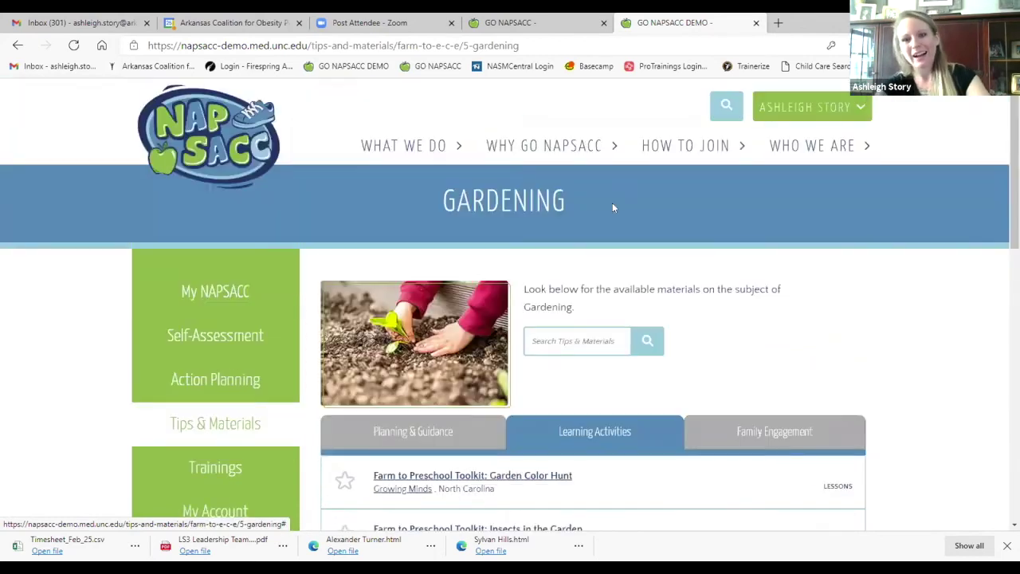
{"action": "left_click", "coordinate": [755, 441]}
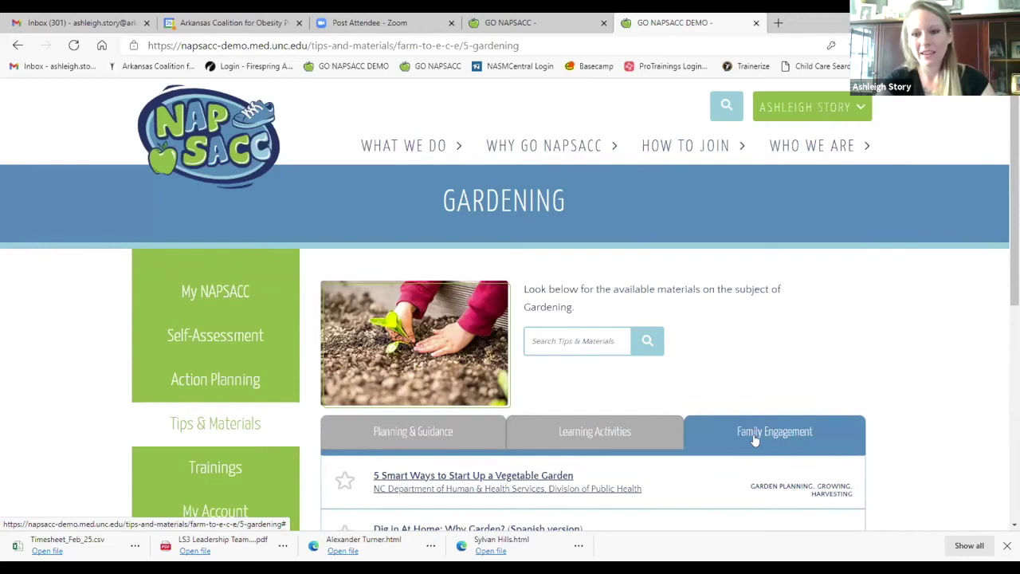
{"action": "scroll", "coordinate": [755, 441], "scroll_direction": "down", "scroll_amount": 4}
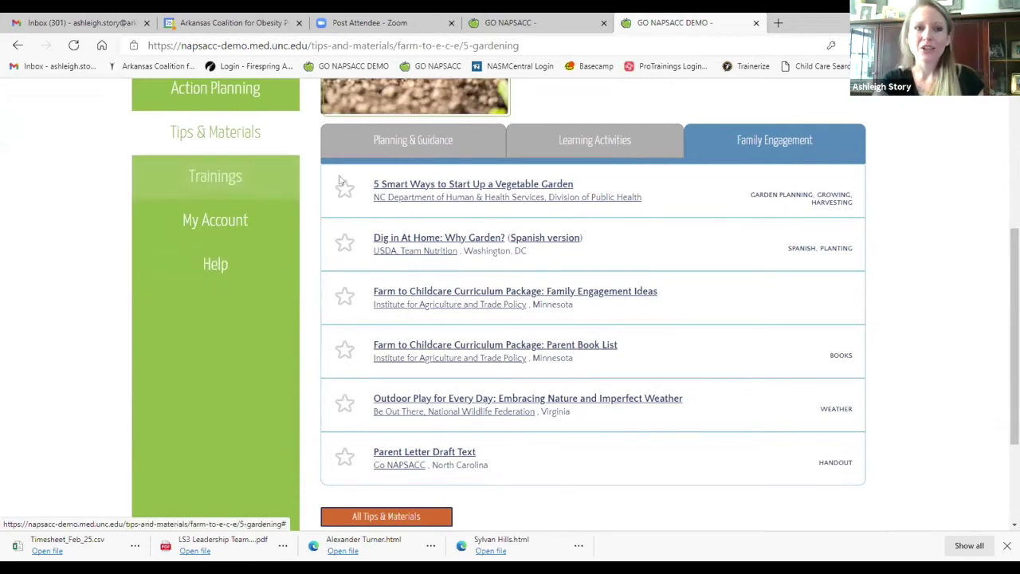
{"action": "left_click", "coordinate": [224, 180]}
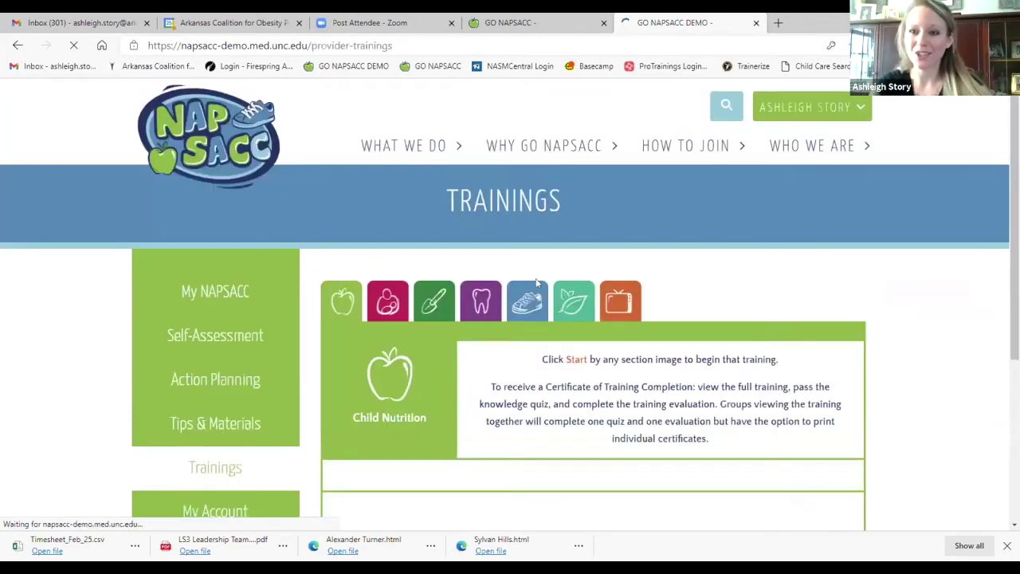
Step: Show the Breastfeeding & Infant Feeding trainings
{"action": "scroll", "coordinate": [561, 300], "scroll_direction": "down", "scroll_amount": 1}
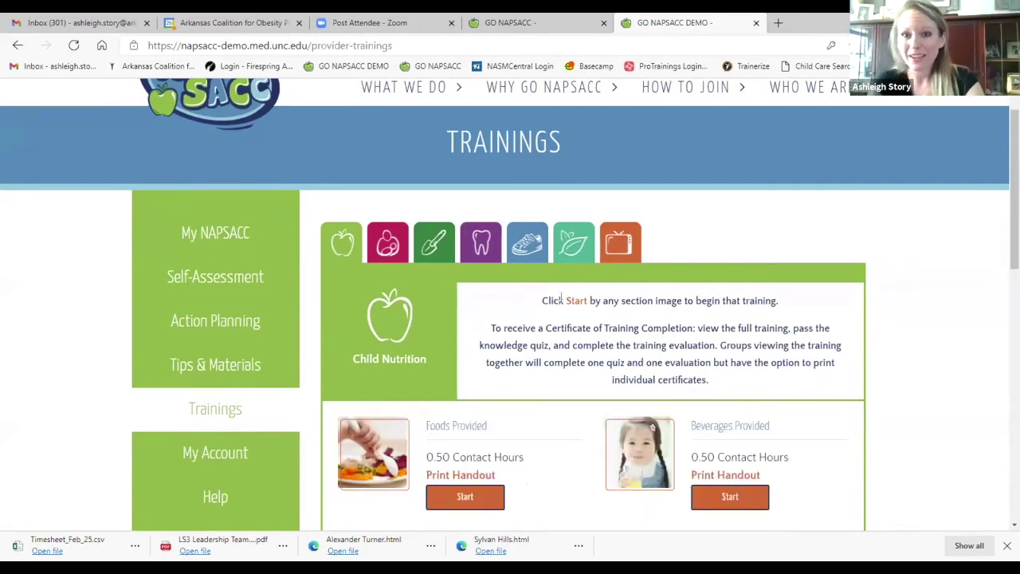
{"action": "scroll", "coordinate": [561, 300], "scroll_direction": "down", "scroll_amount": 1}
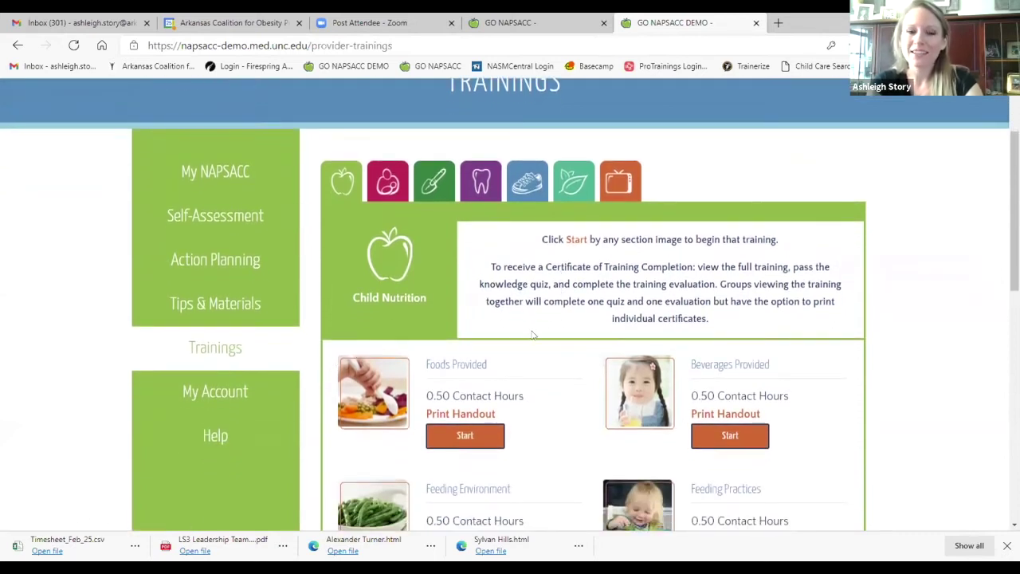
{"action": "left_click", "coordinate": [386, 188]}
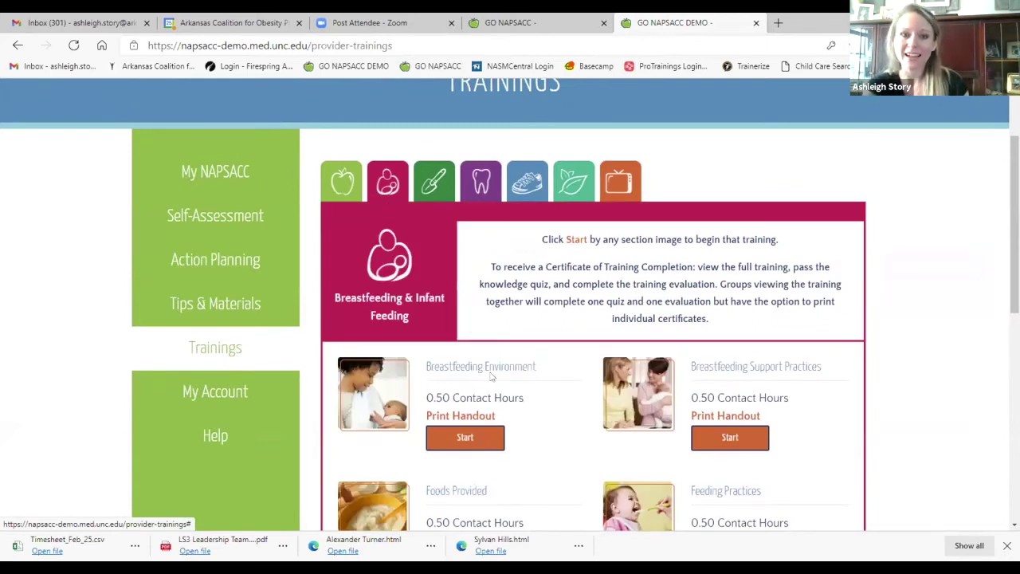
{"action": "scroll", "coordinate": [494, 386], "scroll_direction": "down", "scroll_amount": 1}
{"action": "scroll", "coordinate": [495, 386], "scroll_direction": "down", "scroll_amount": 2}
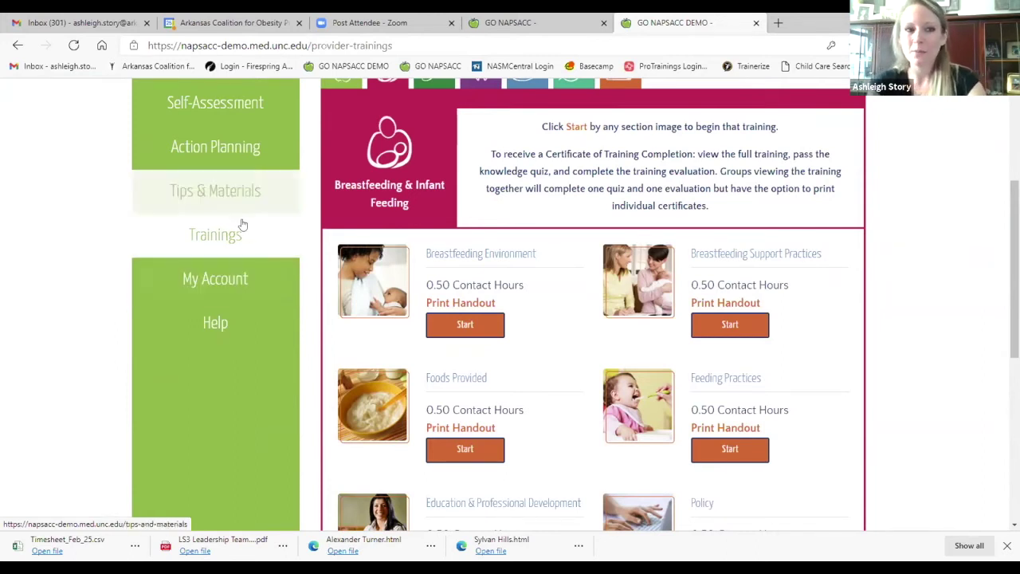
Step: Go to Self-Assessment and review the Child Nutrition self-assessment, completed 02/18/21
{"action": "scroll", "coordinate": [243, 225], "scroll_direction": "up", "scroll_amount": 2}
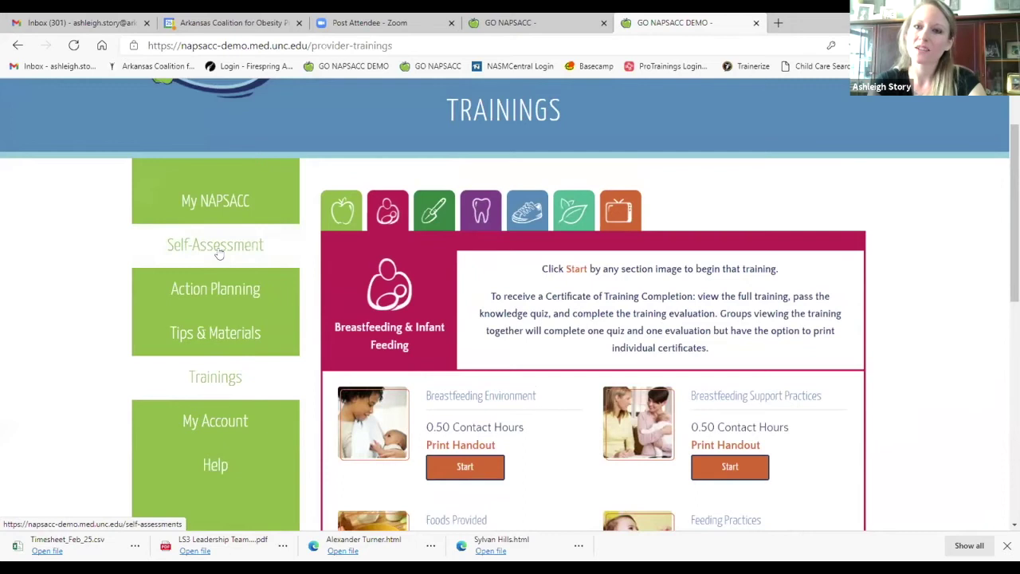
{"action": "left_click", "coordinate": [218, 249]}
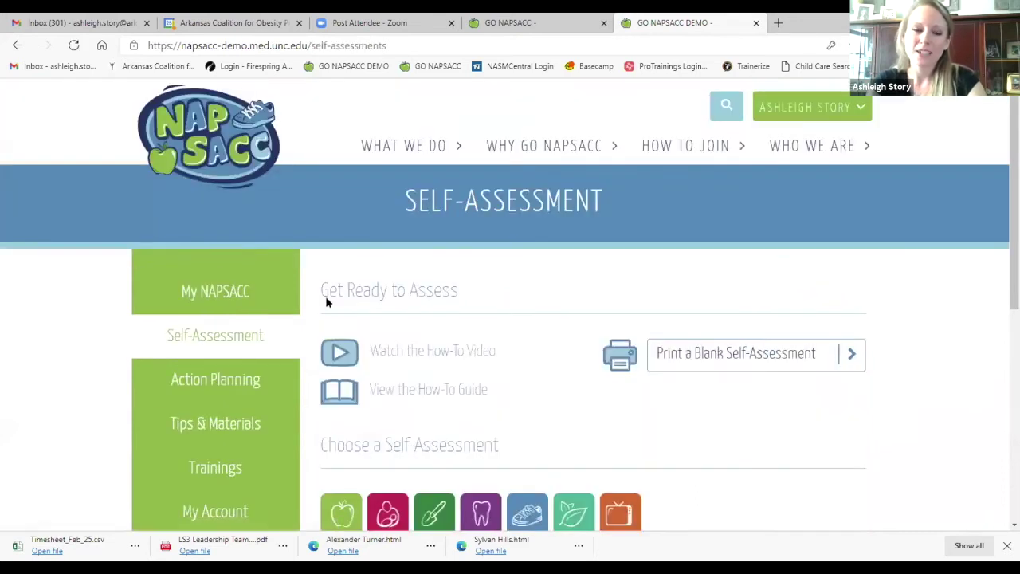
{"action": "scroll", "coordinate": [408, 362], "scroll_direction": "down", "scroll_amount": 2}
{"action": "scroll", "coordinate": [407, 361], "scroll_direction": "down", "scroll_amount": 2}
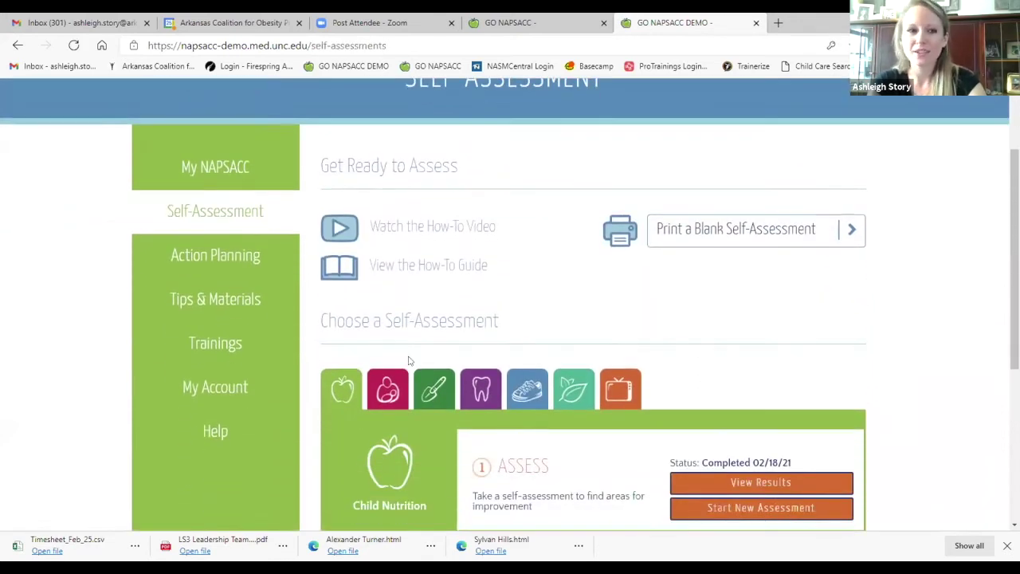
{"action": "scroll", "coordinate": [408, 360], "scroll_direction": "down", "scroll_amount": 2}
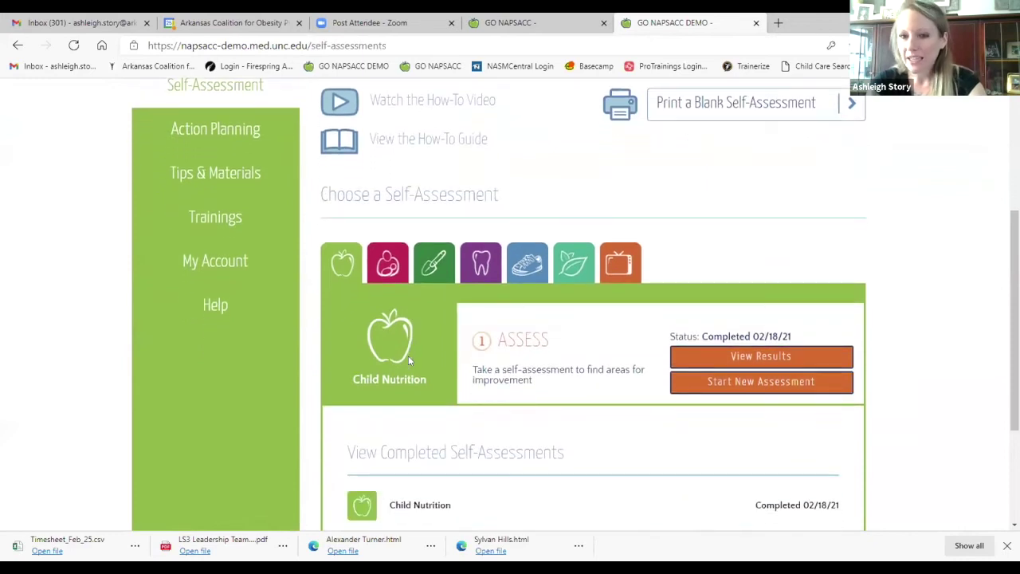